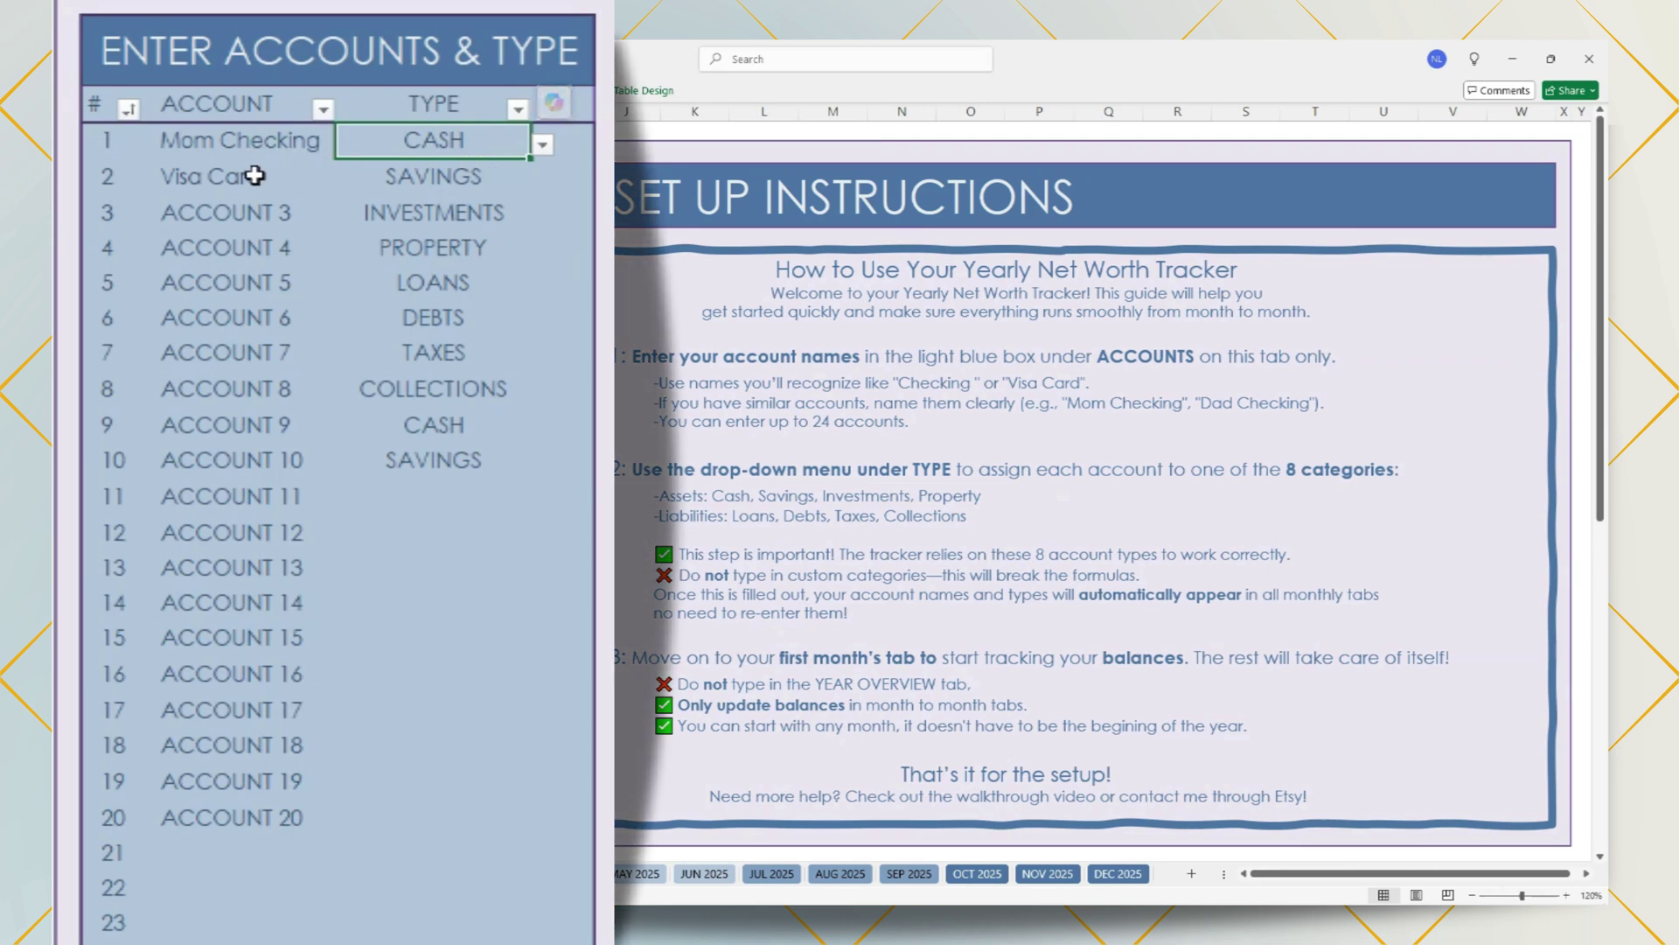
# Step: Set the Visa Card account's type to DEBTS in the accounts and type table
pyautogui.click(512, 175)
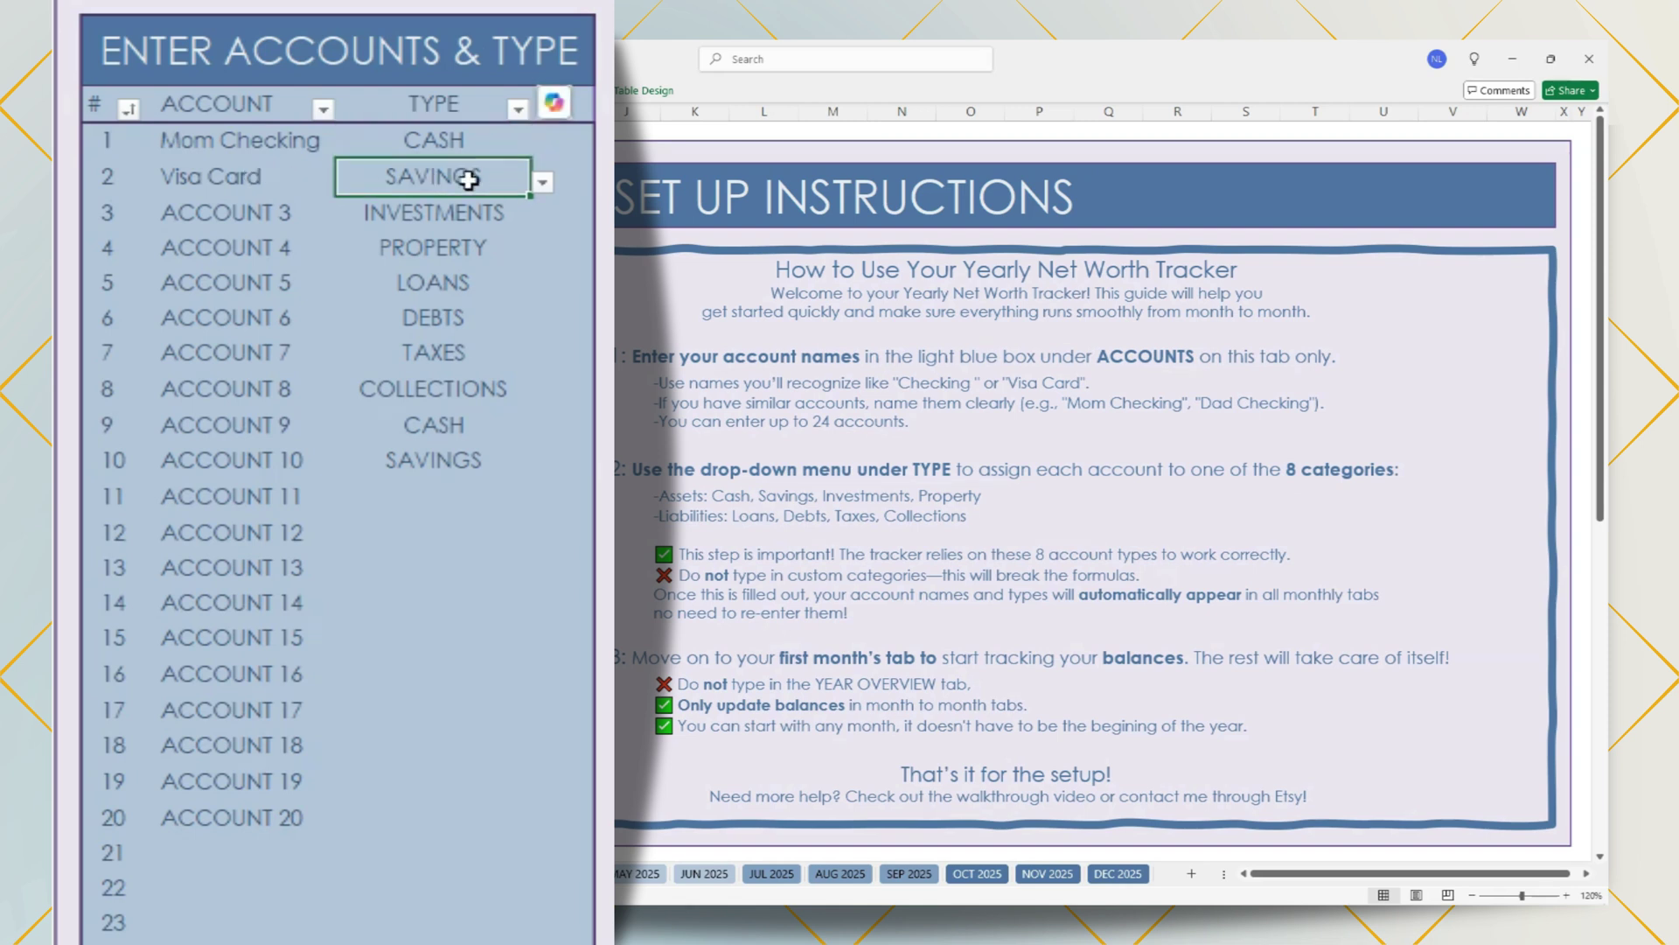
pyautogui.click(542, 186)
pyautogui.click(451, 324)
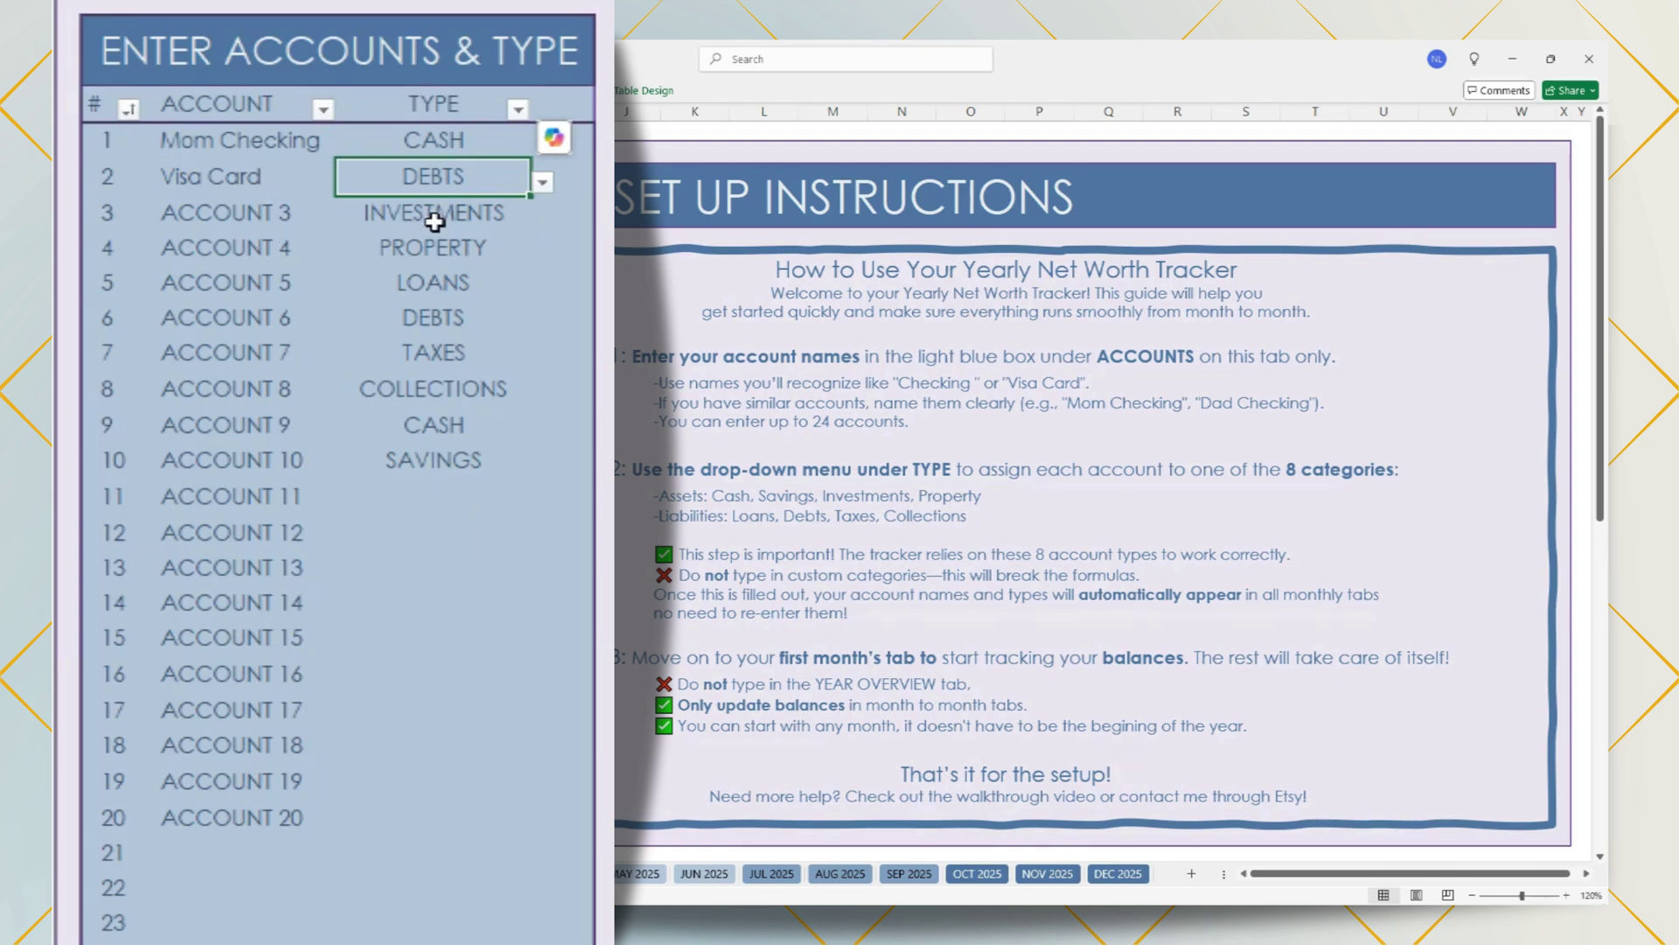
# Step: Review the available type options for ACCOUNT 3, leaving its type as it is
pyautogui.click(518, 223)
pyautogui.click(544, 218)
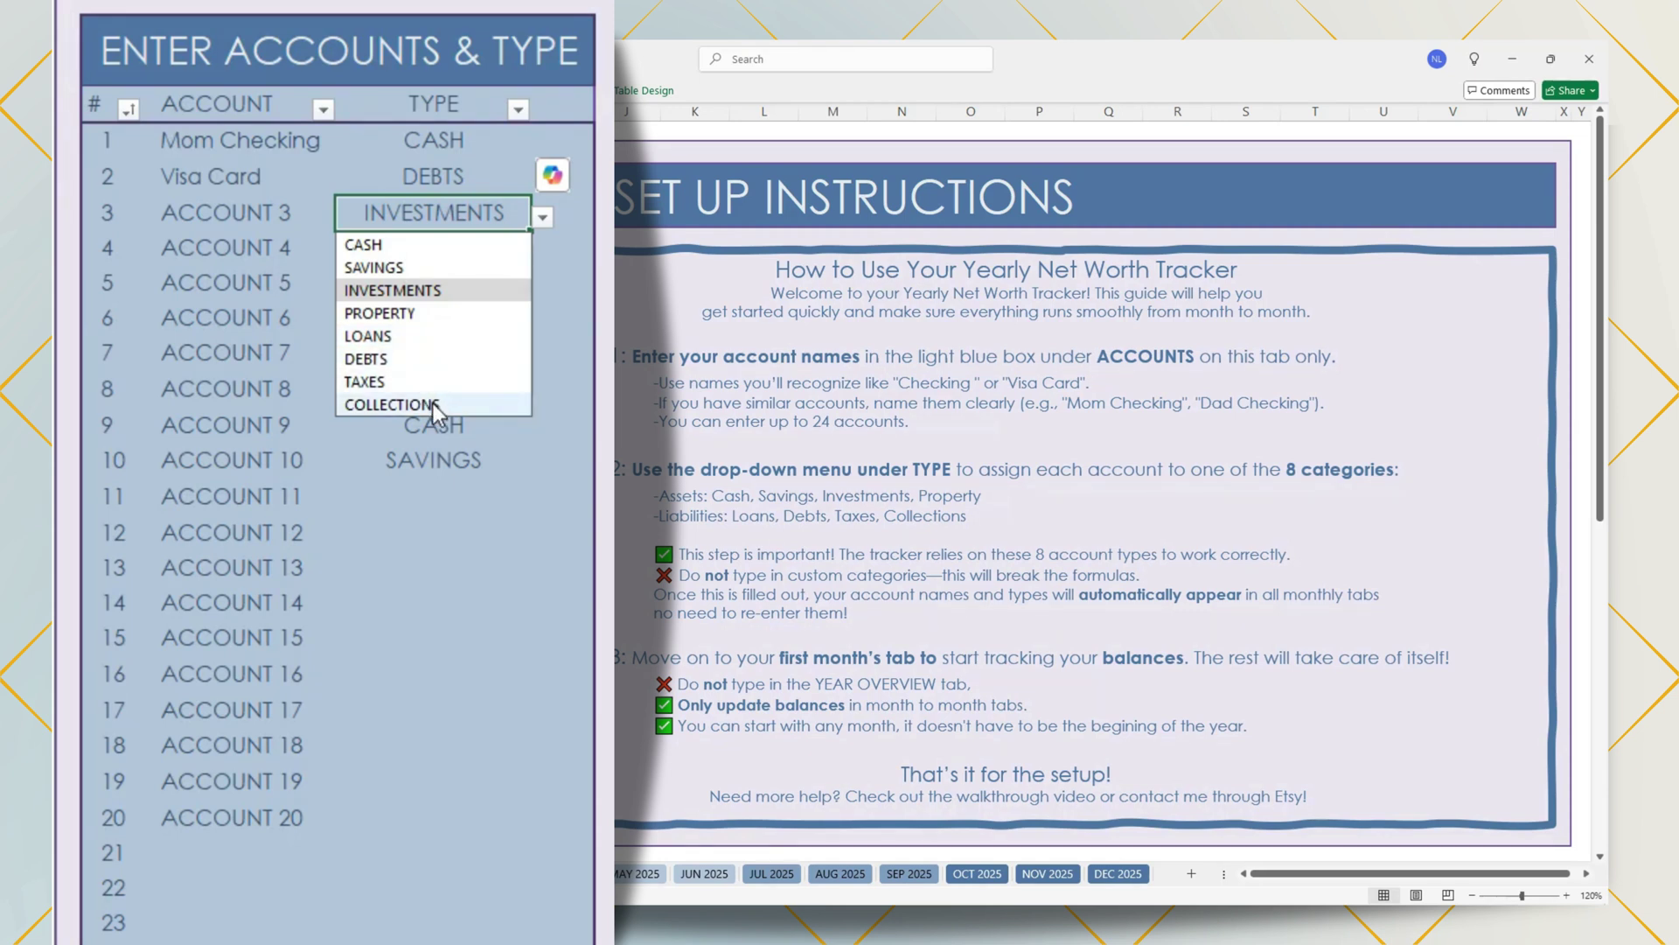
pyautogui.click(426, 442)
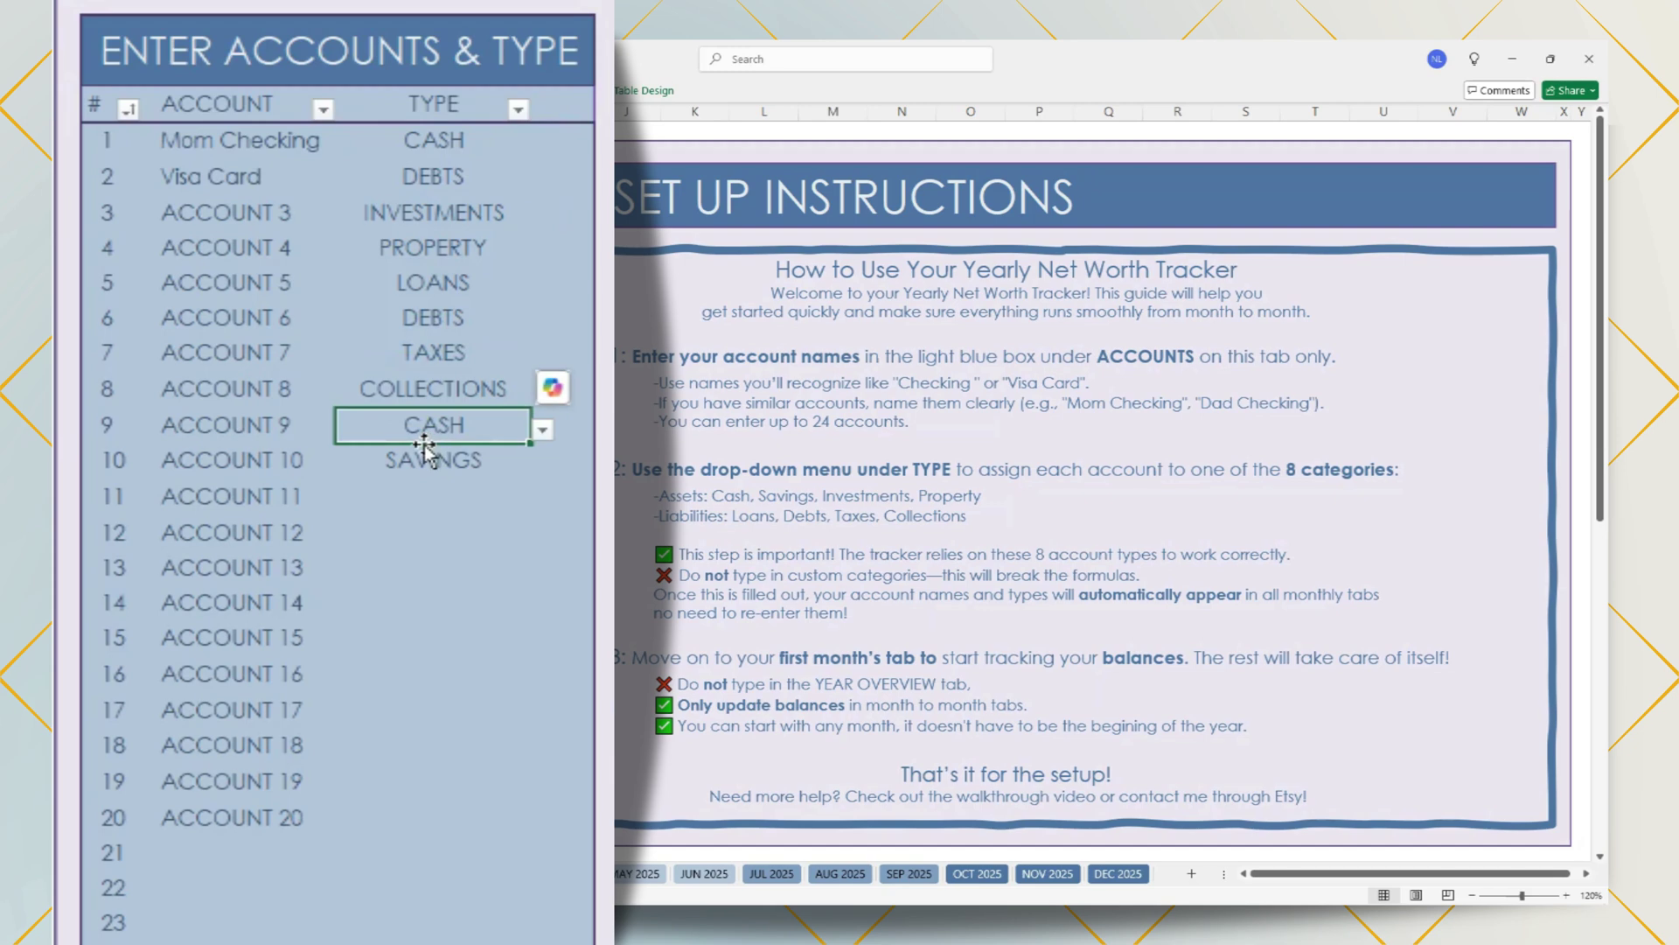
pyautogui.click(403, 525)
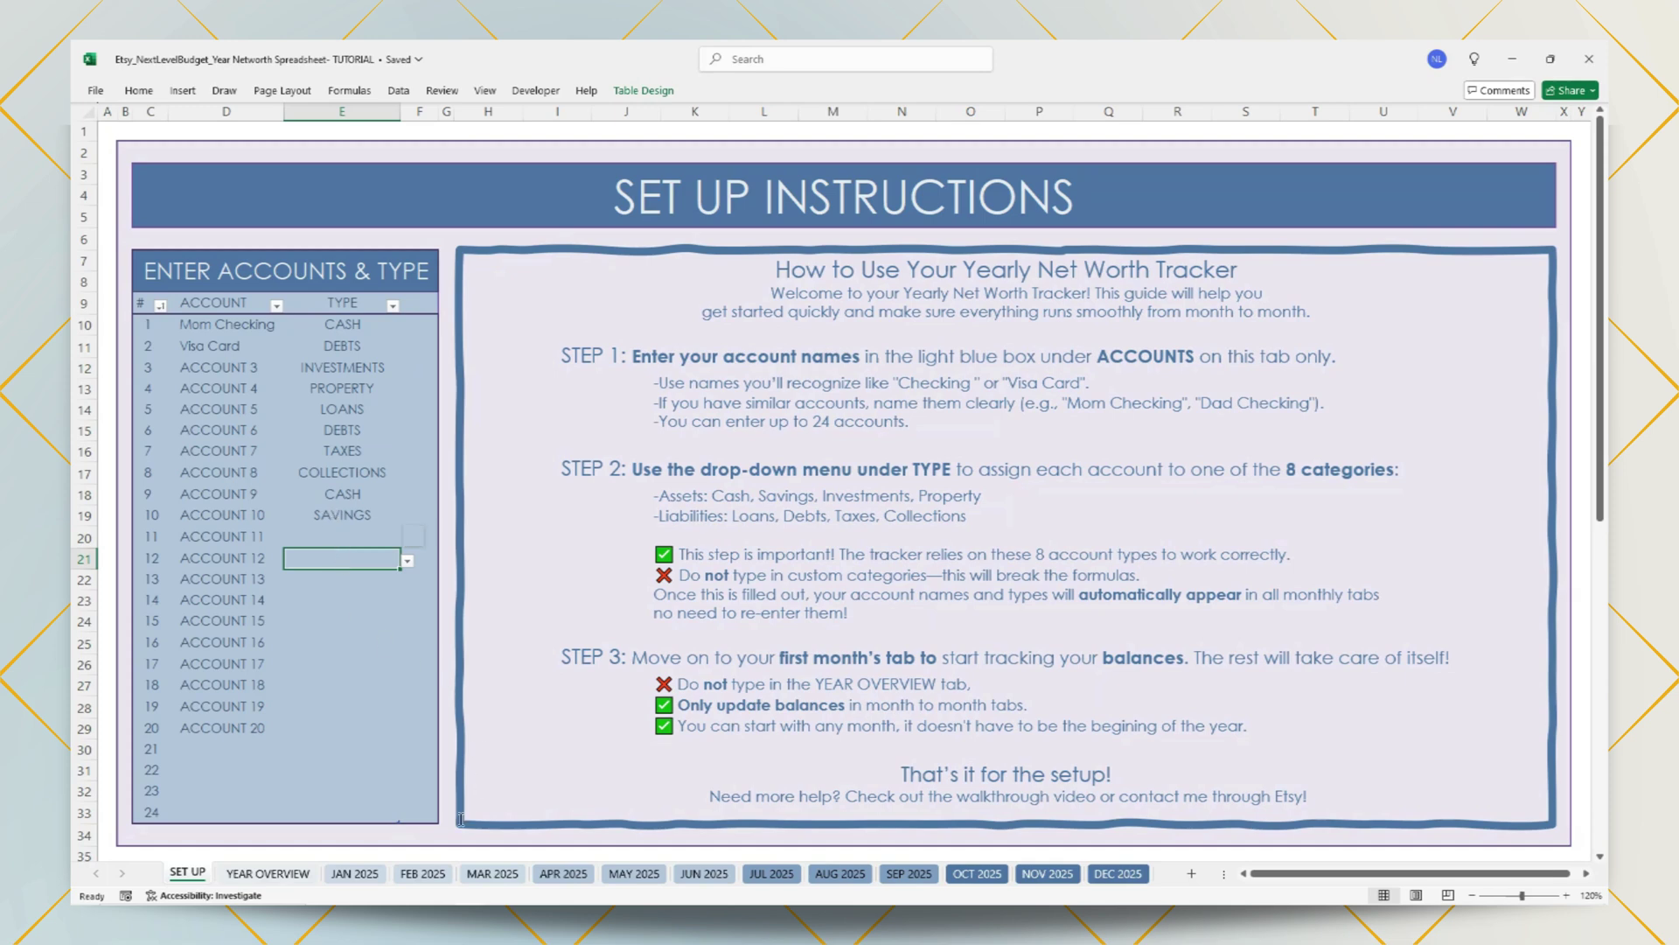
# Step: Compare the account names and types on the SET UP sheet with those on the JAN 2025 sheet
pyautogui.click(372, 874)
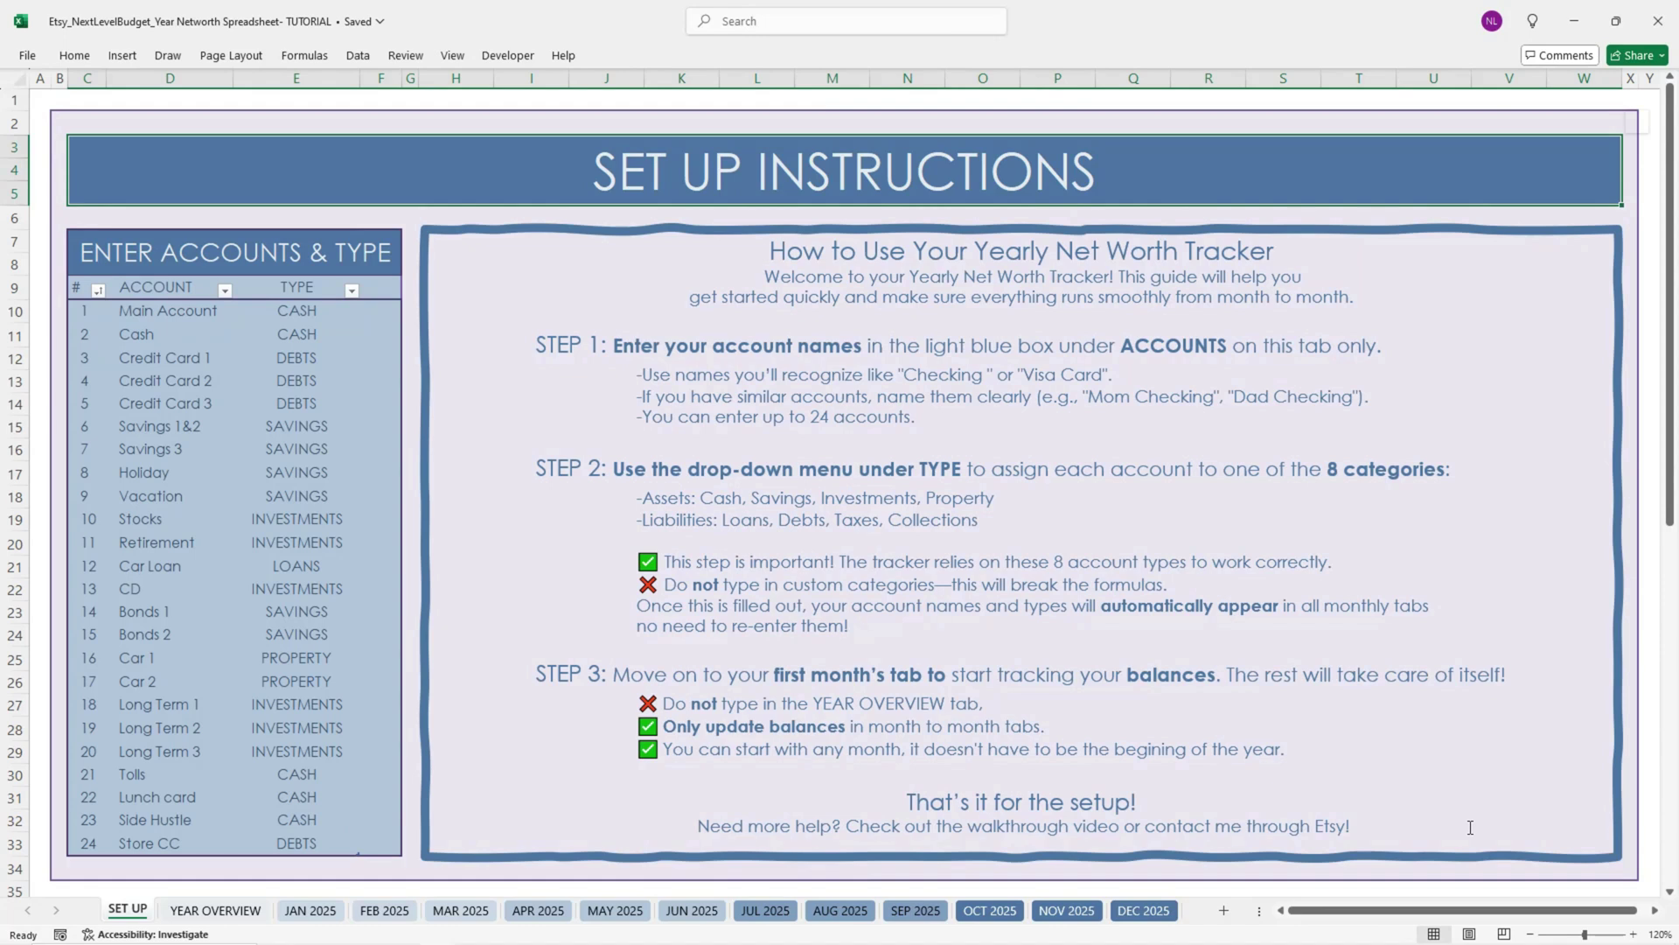
pyautogui.click(322, 911)
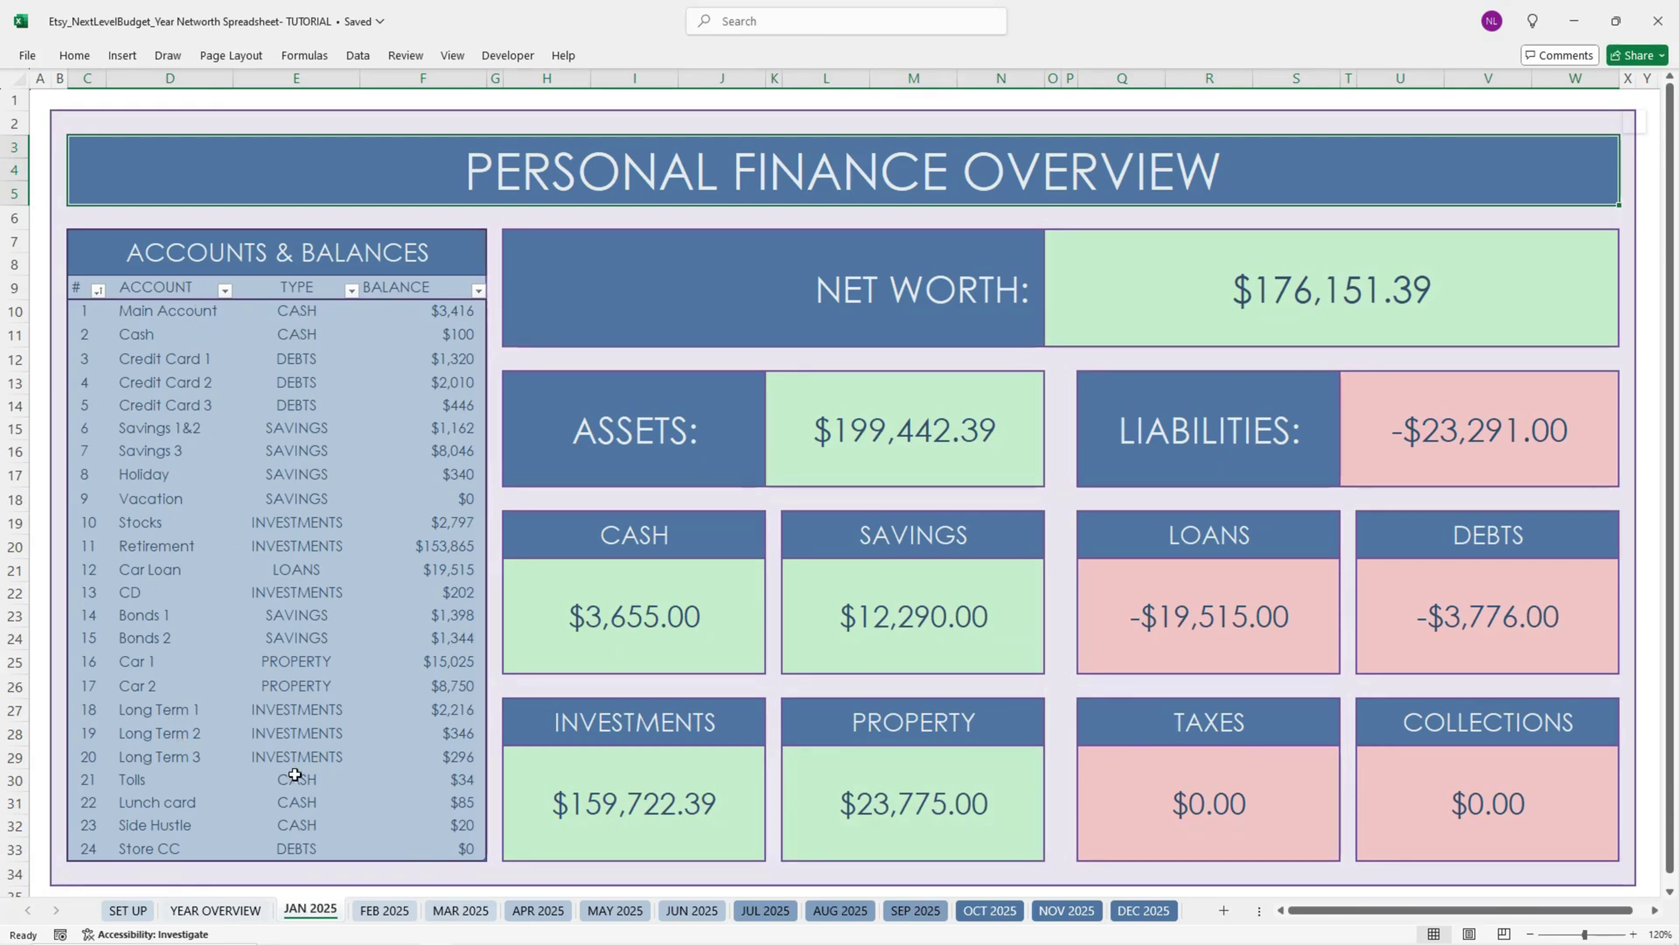
pyautogui.click(142, 911)
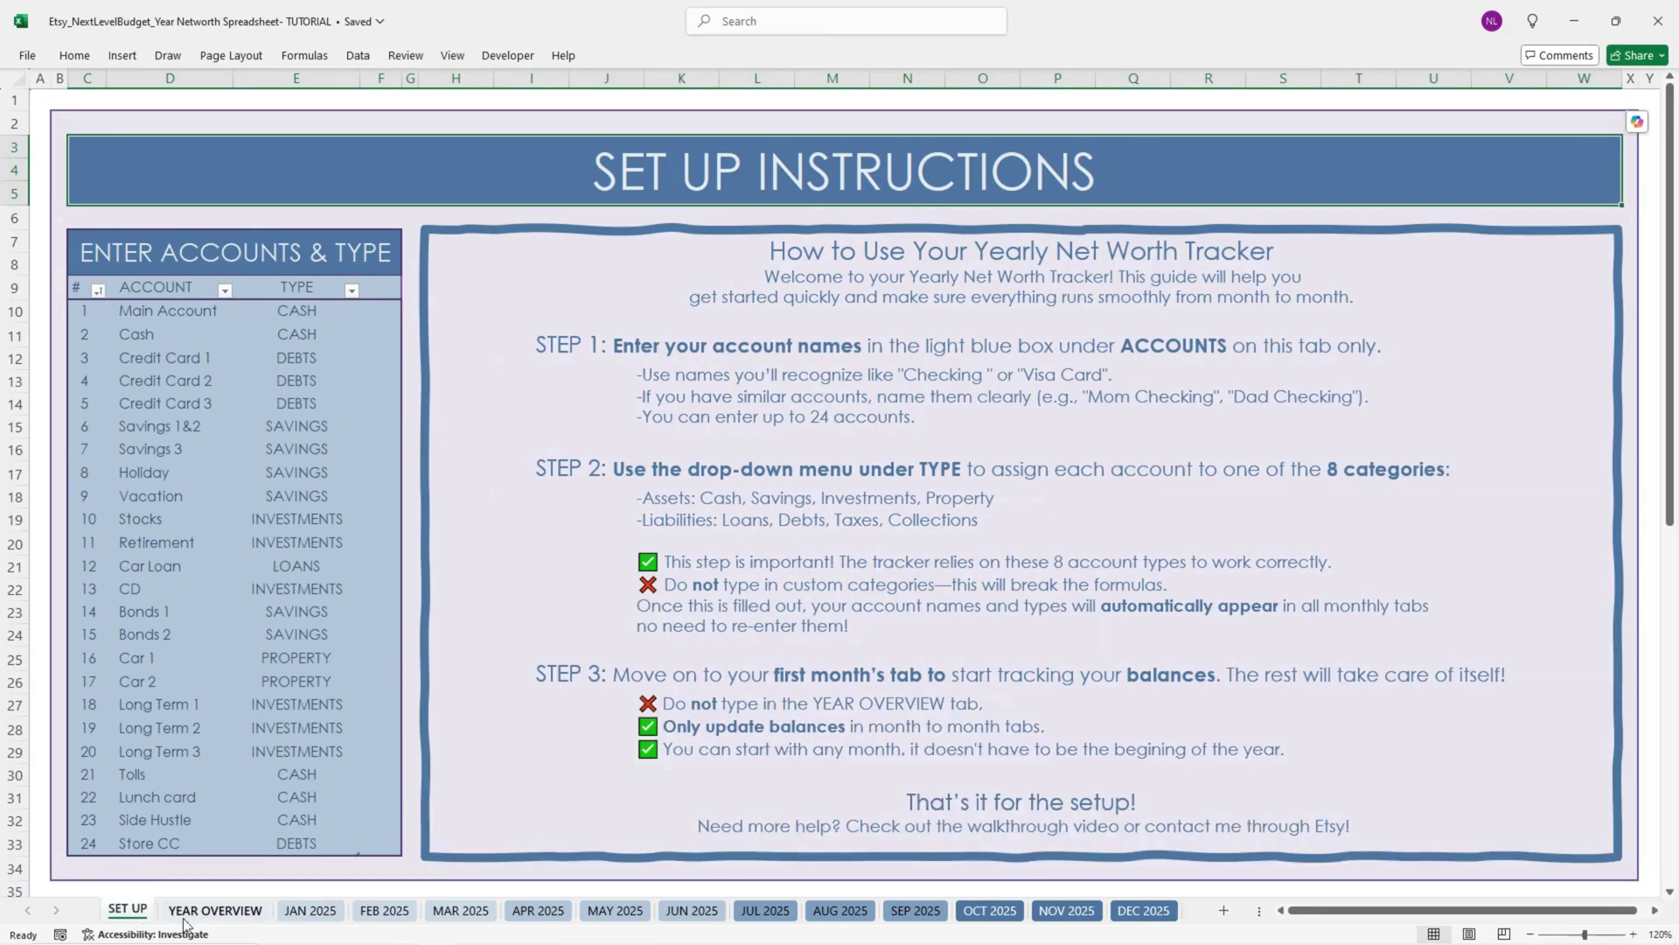
pyautogui.click(301, 910)
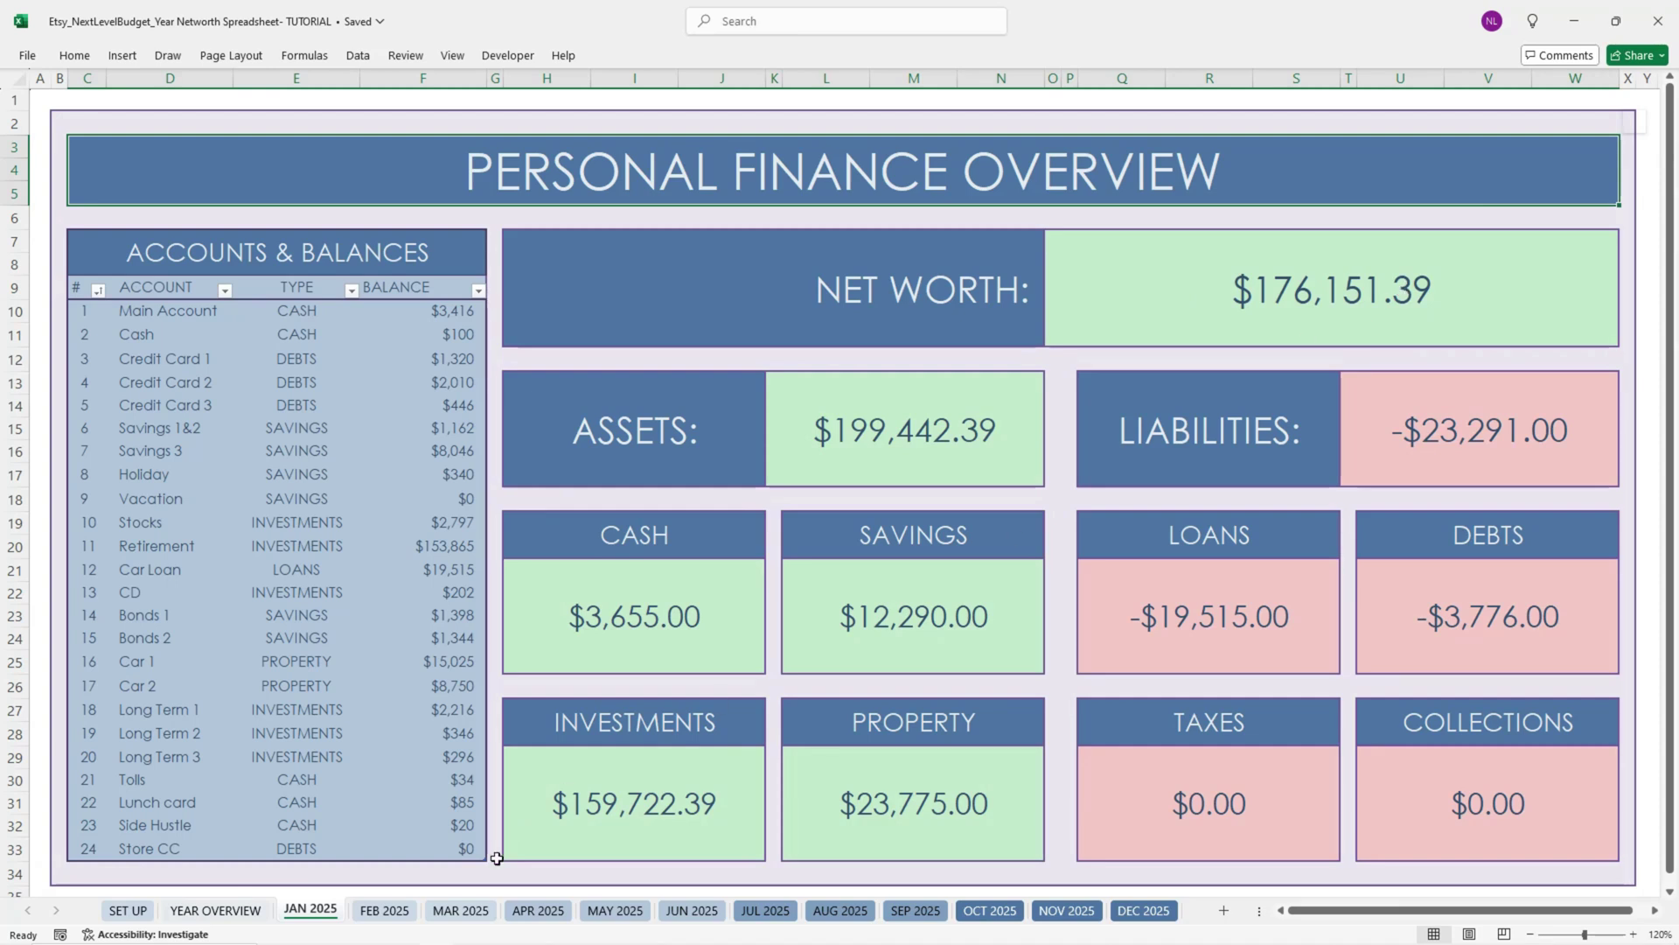
# Step: Review the account balances and net worth on the FEB, MAR, APR and MAY 2025 sheets
pyautogui.click(392, 913)
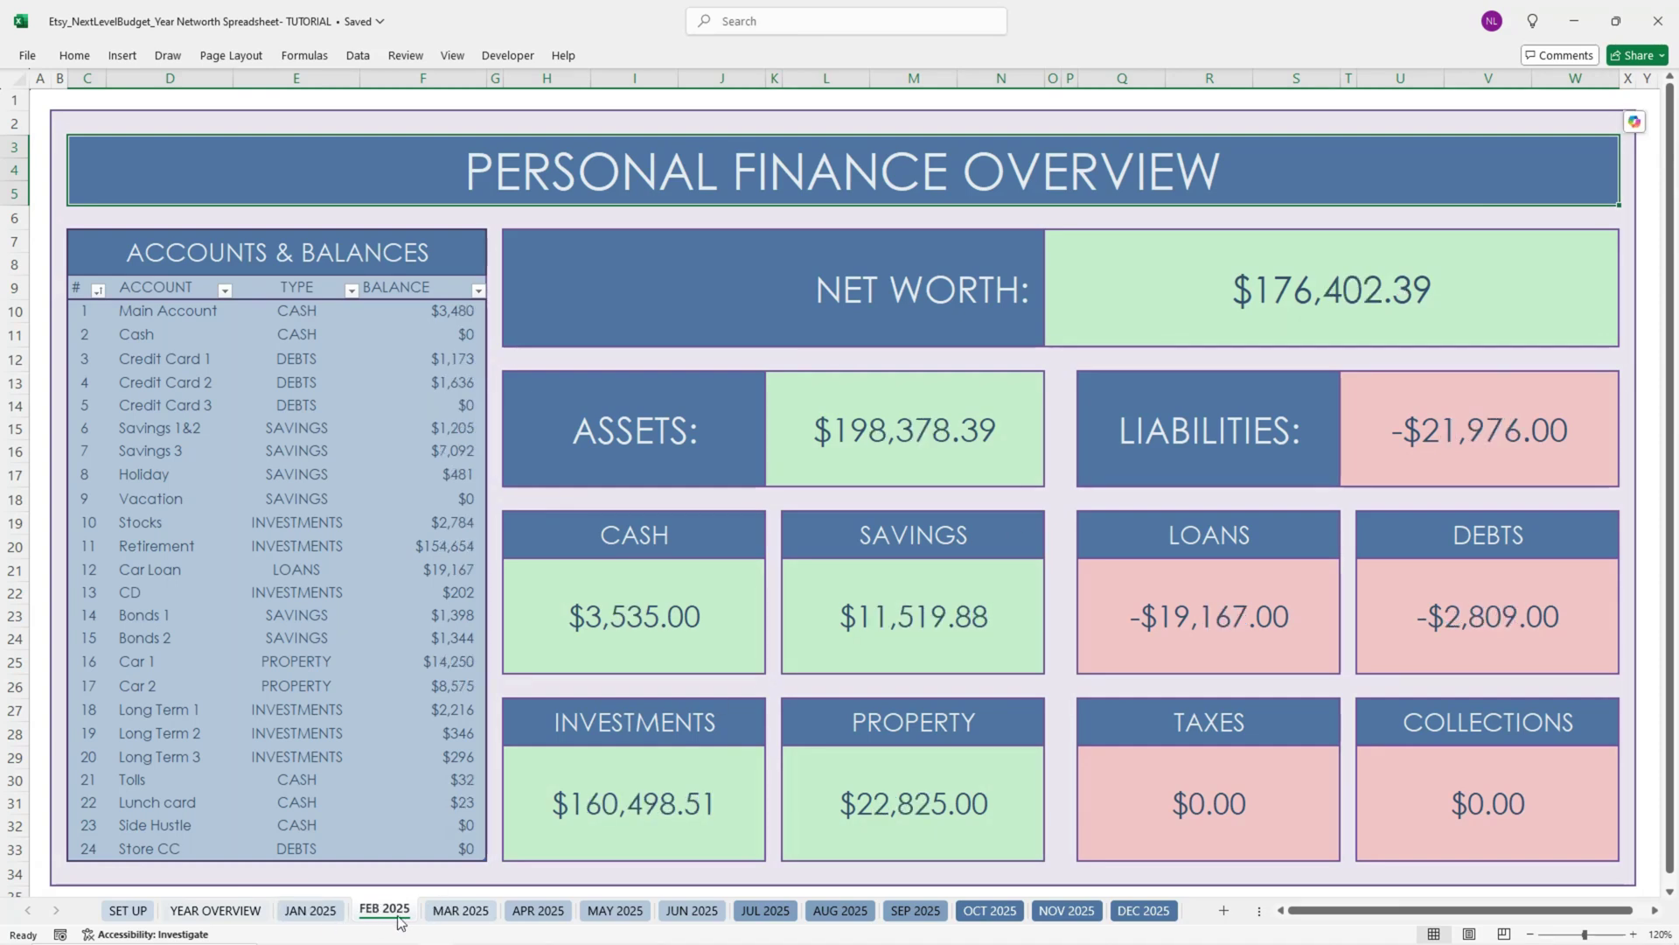
pyautogui.click(471, 913)
pyautogui.click(541, 912)
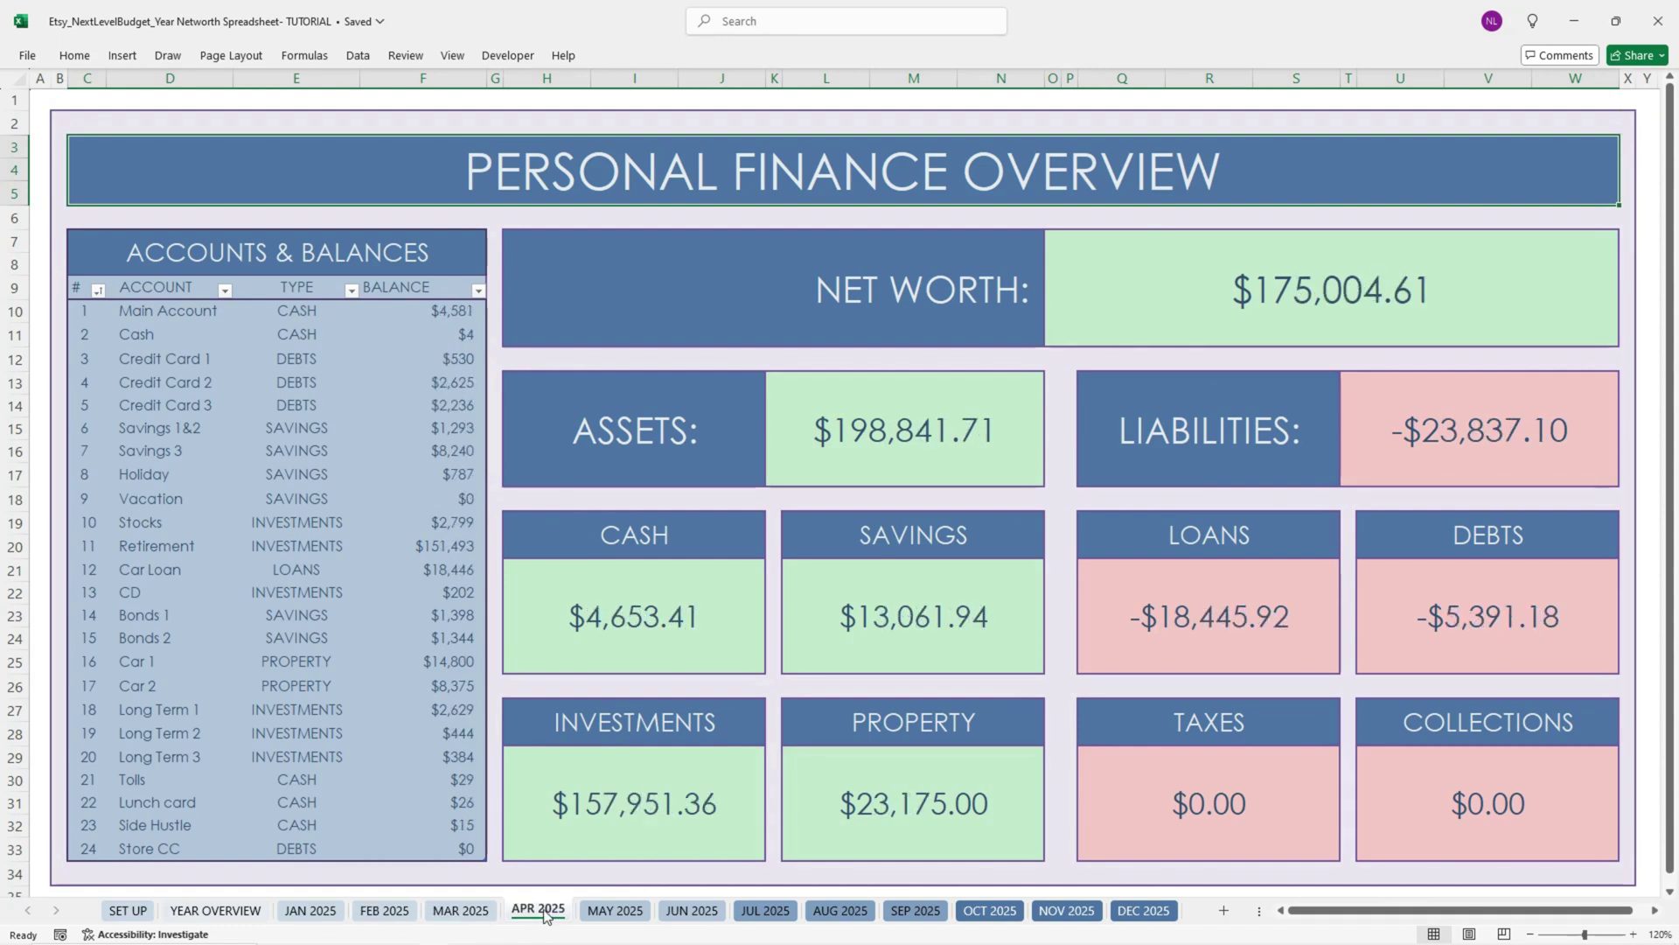
pyautogui.click(604, 918)
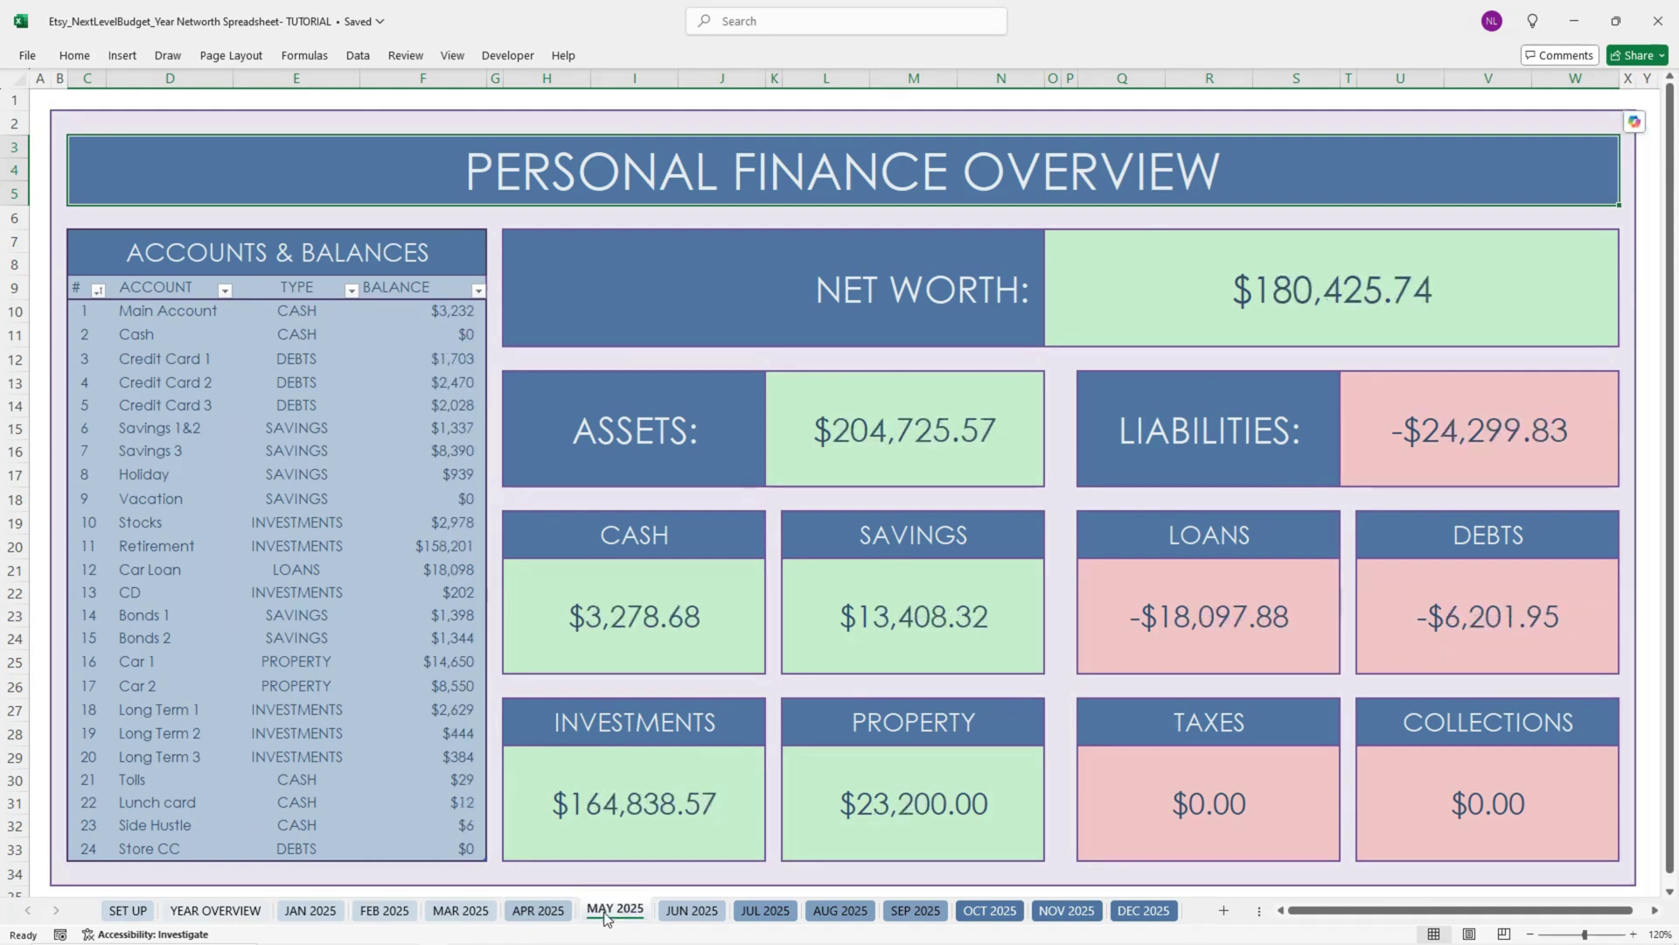
# Step: On the JUN 2025 sheet, enter a trial balance of 1000 for Credit Card 3
pyautogui.click(691, 912)
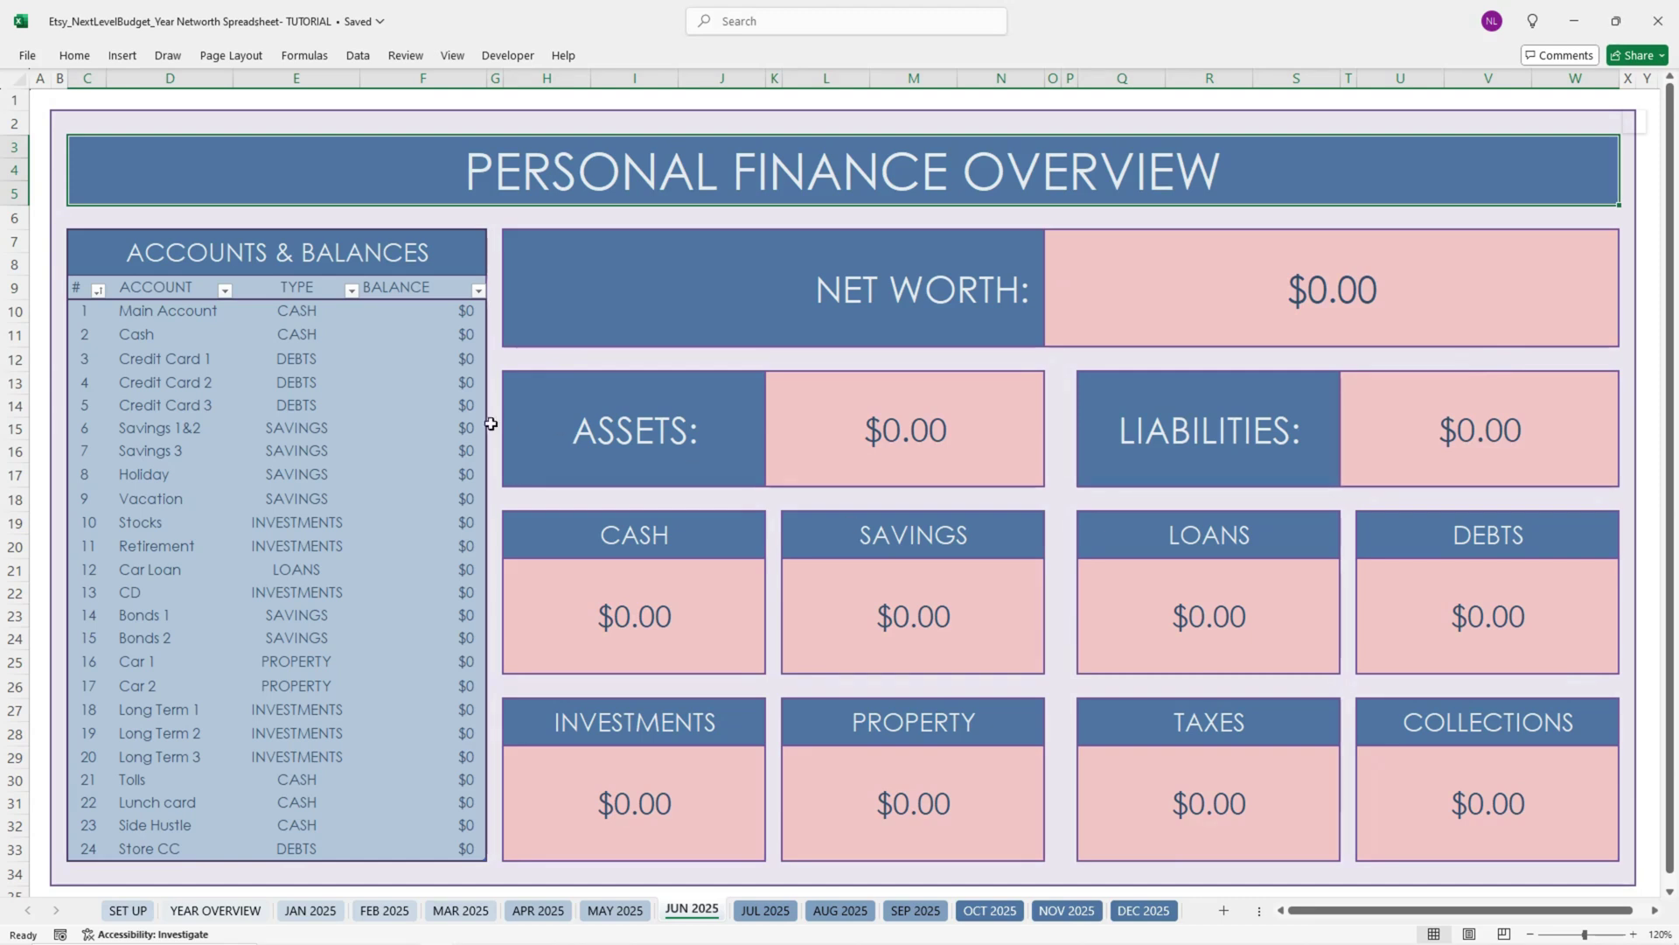
pyautogui.click(464, 403)
pyautogui.write('0')
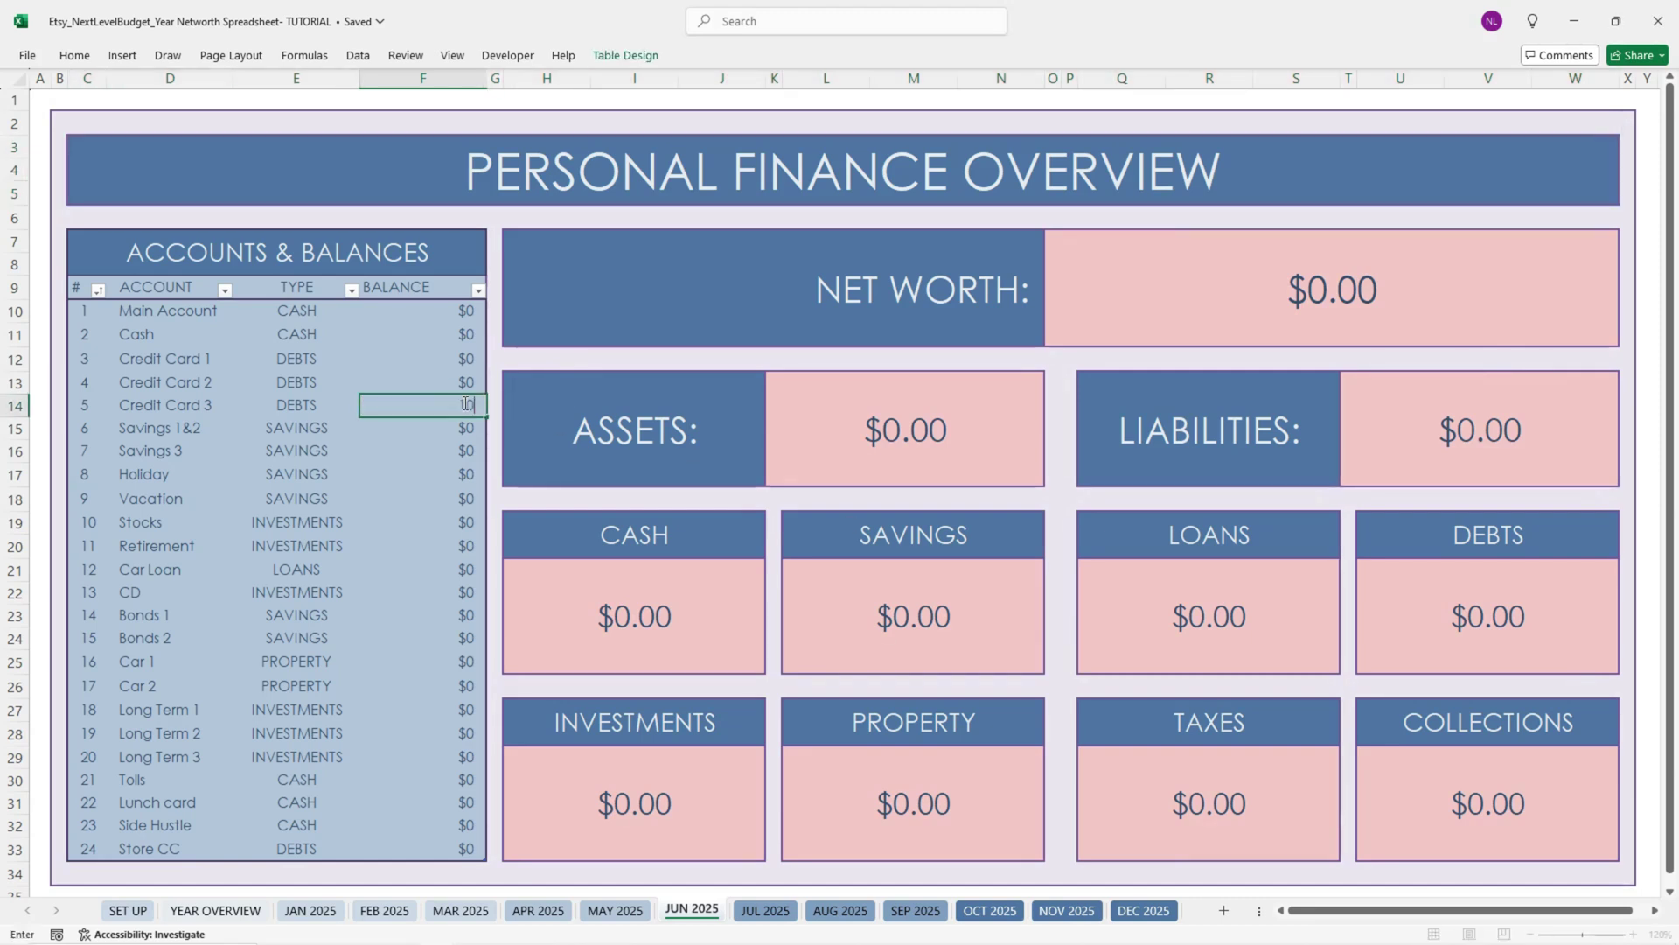
pyautogui.write('000')
pyautogui.press('Return')
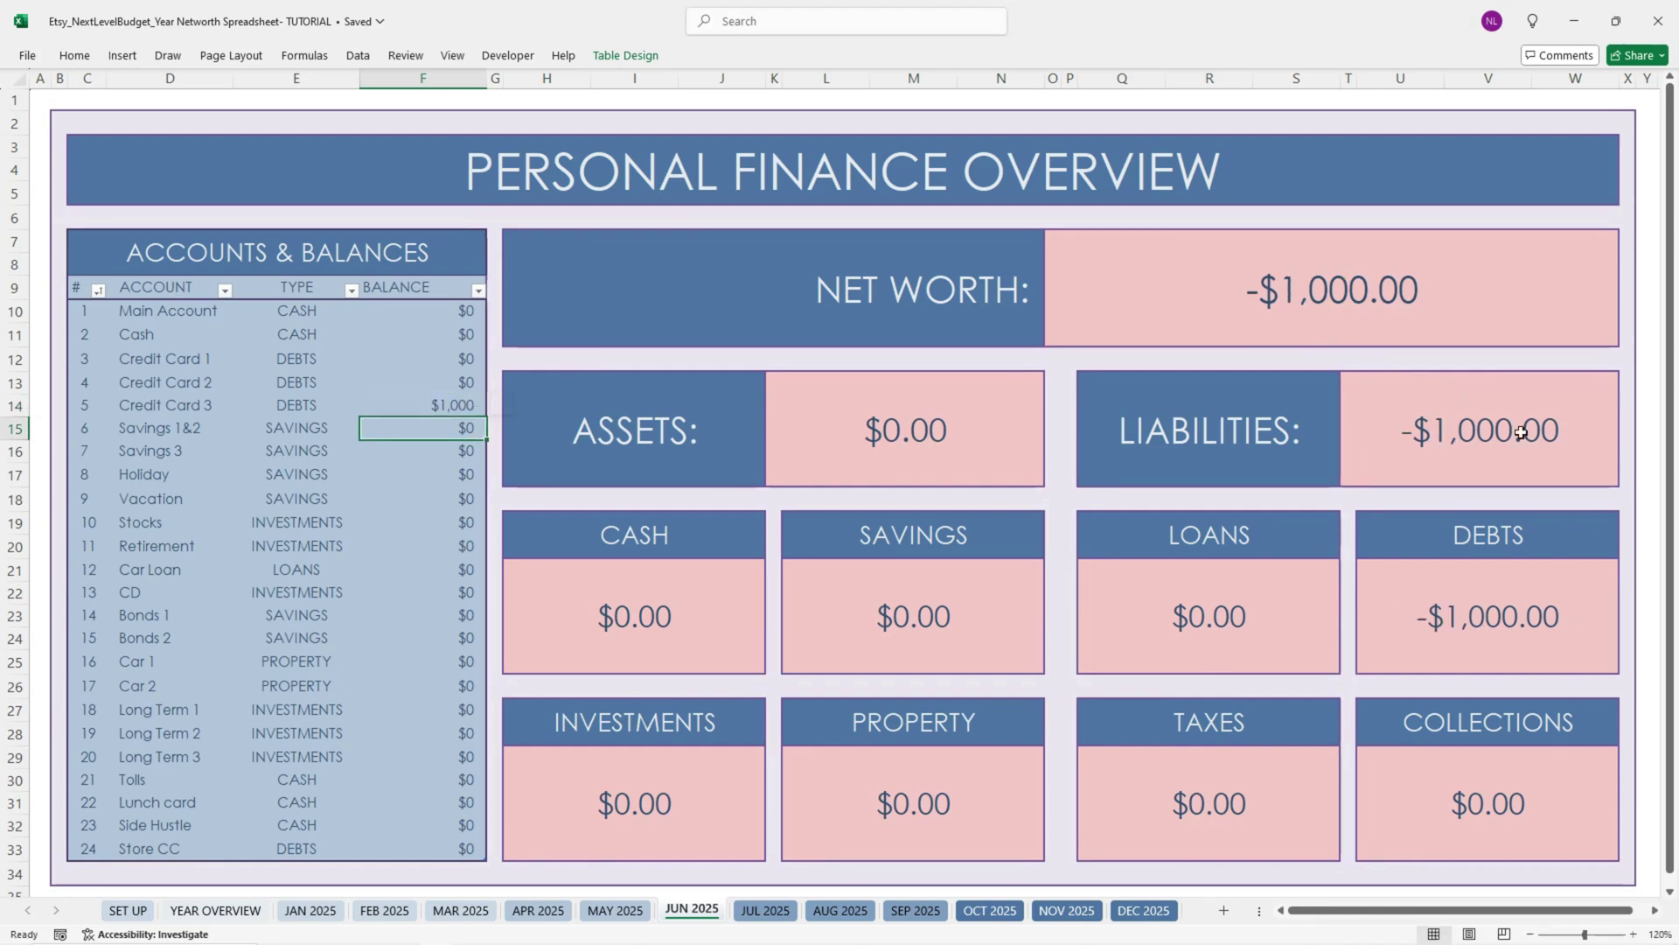
# Step: Enter a trial balance of 10000 for the Cash account on the JUN 2025 sheet
pyautogui.click(460, 339)
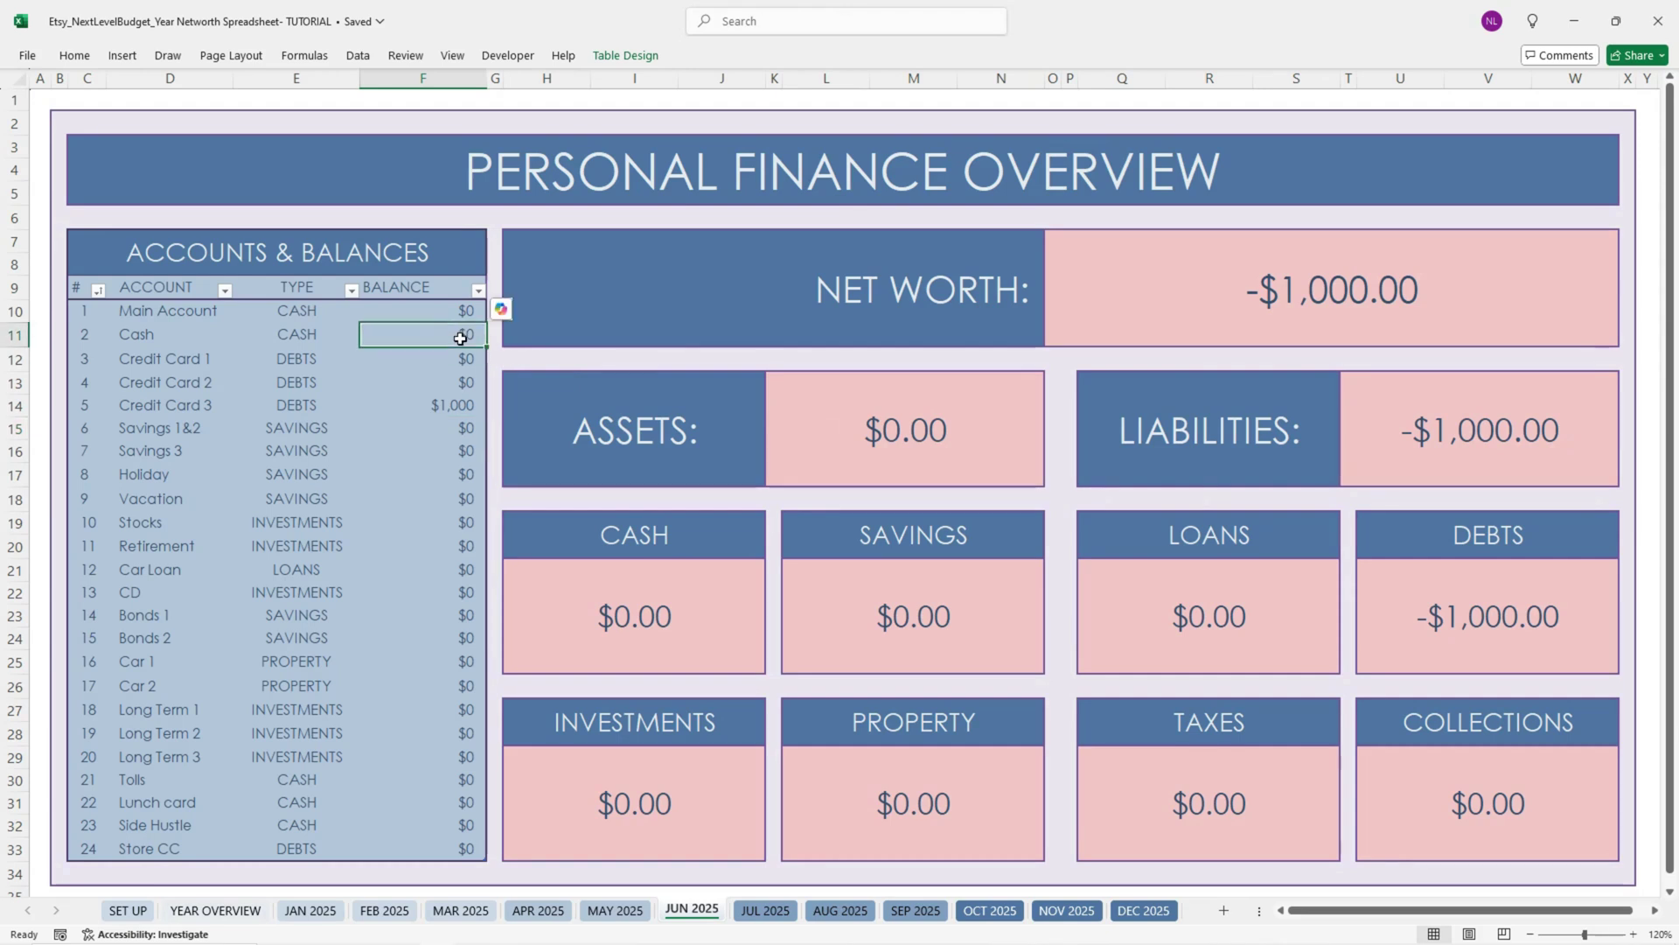
pyautogui.write('10,000')
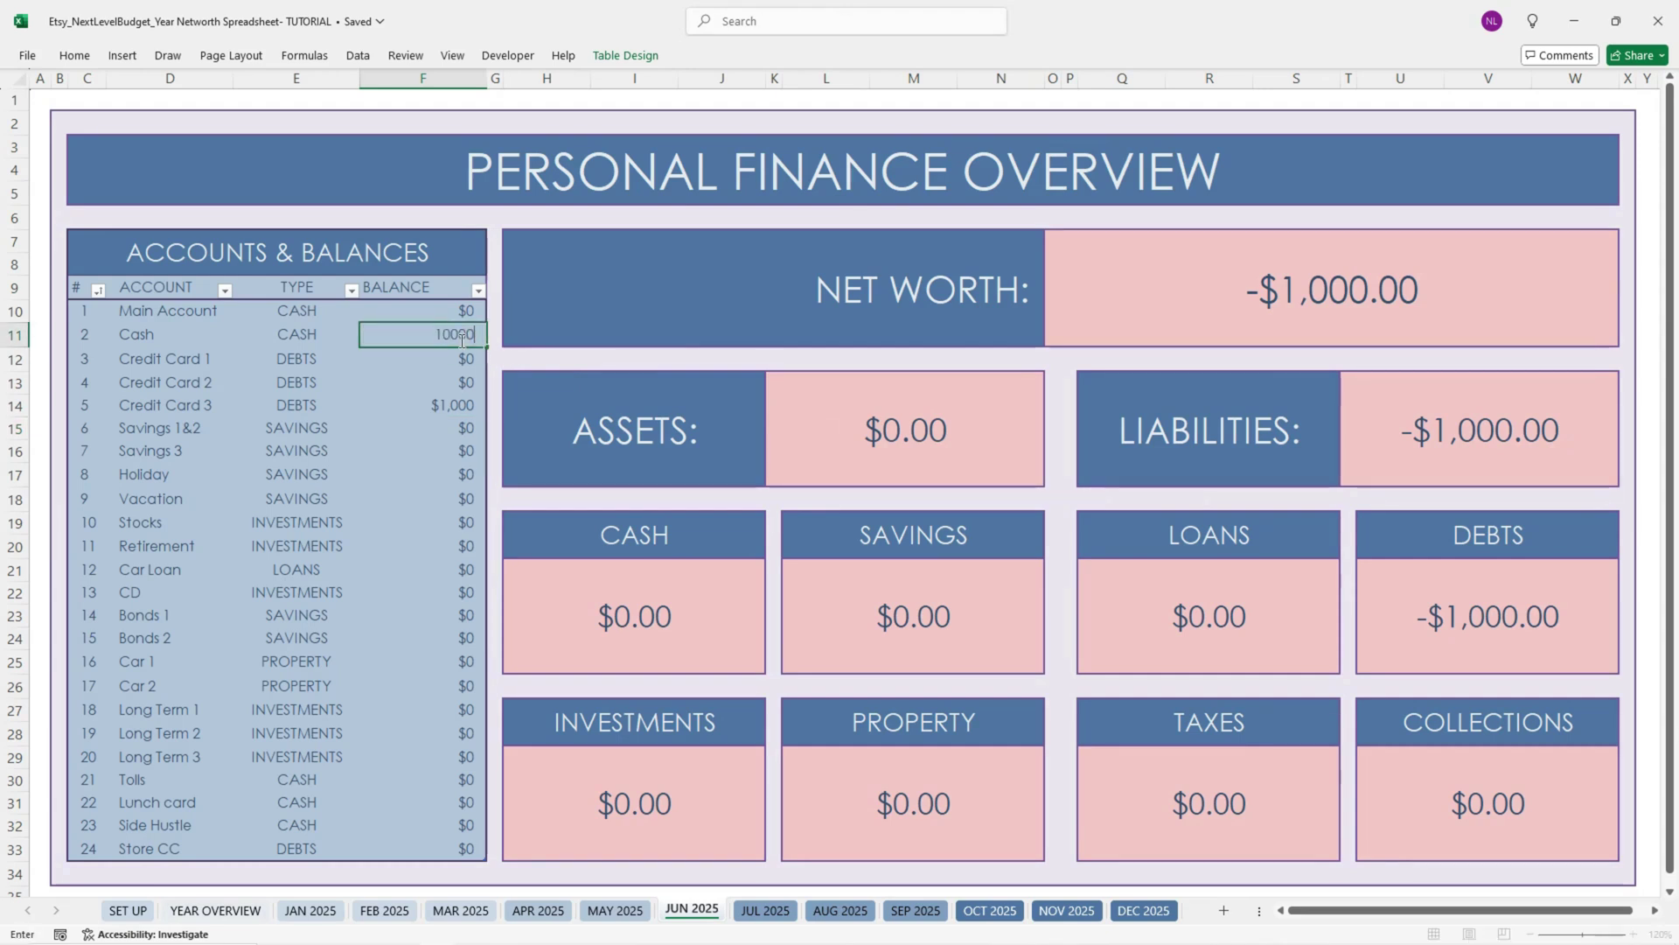
pyautogui.press('Return')
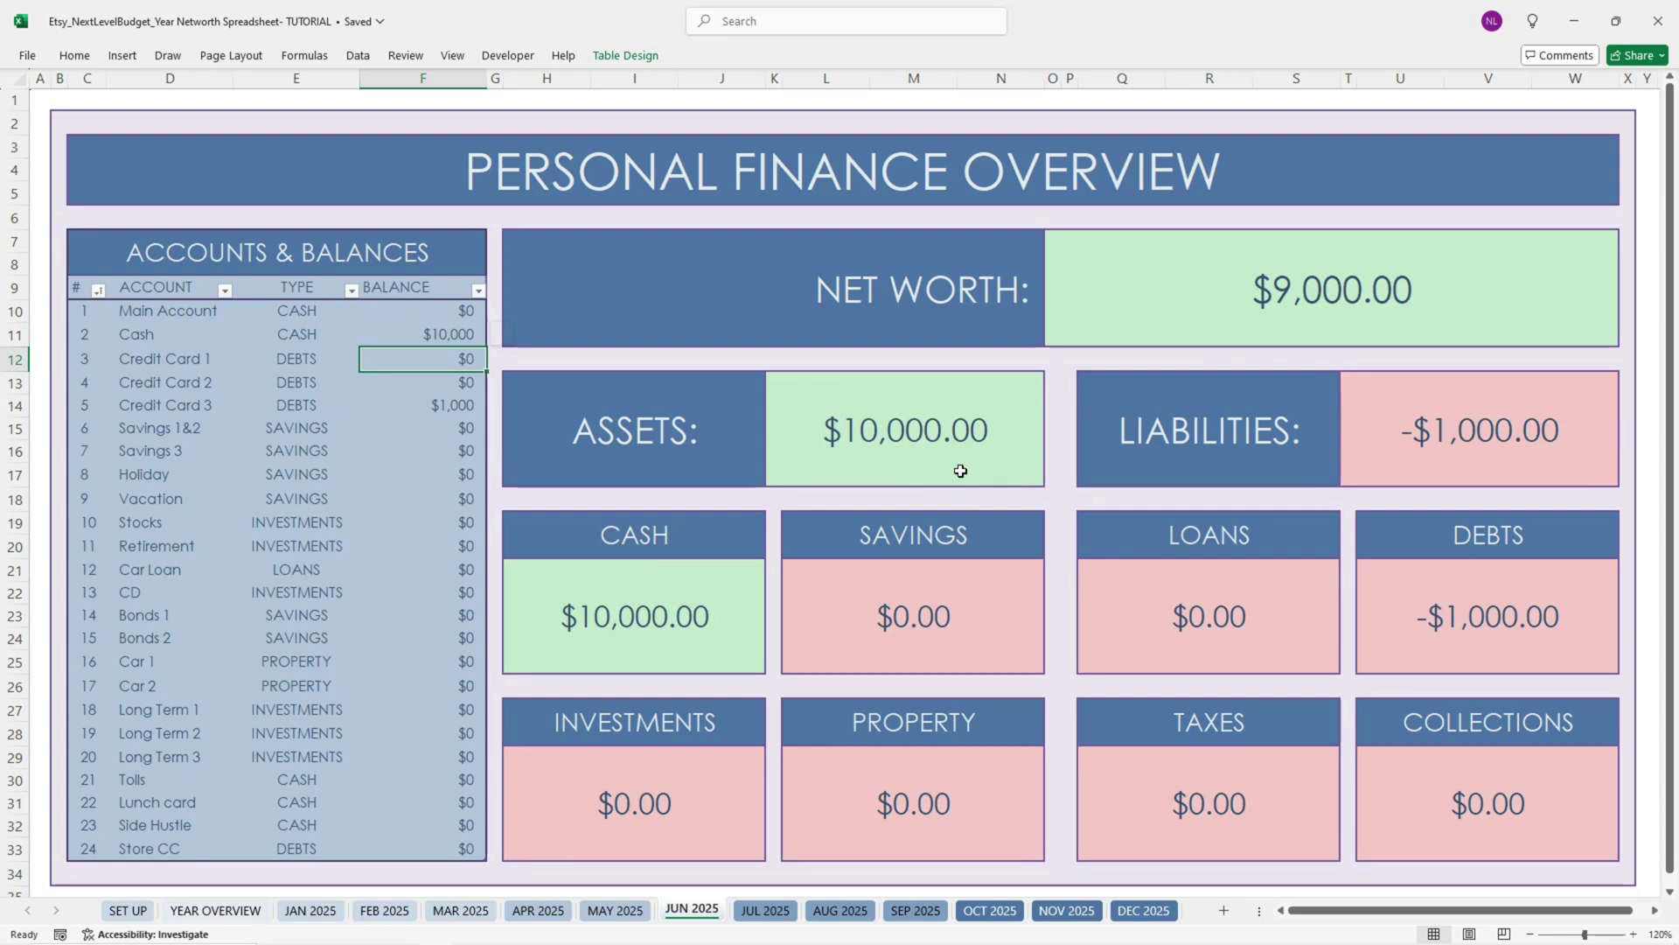
# Step: Reset the June balances of the Cash account and Credit Card 3 to 0
pyautogui.click(432, 336)
pyautogui.write('0')
pyautogui.press('Return')
pyautogui.press('Down')
pyautogui.press('Down')
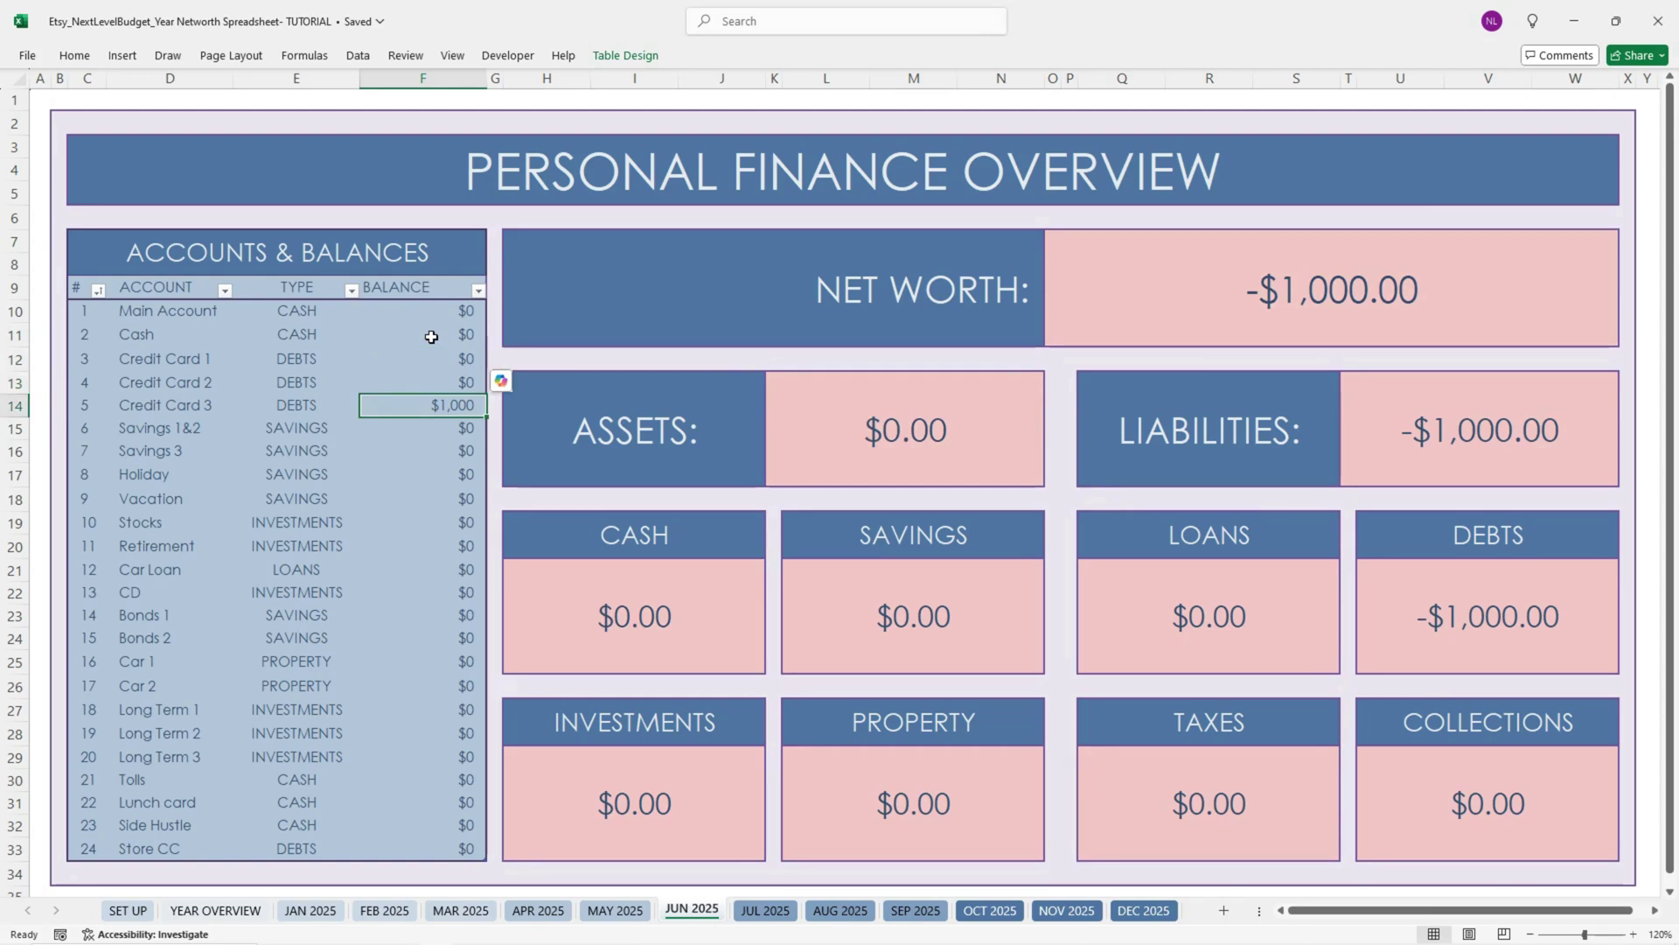
pyautogui.write('0')
pyautogui.press('Return')
pyautogui.click(1006, 175)
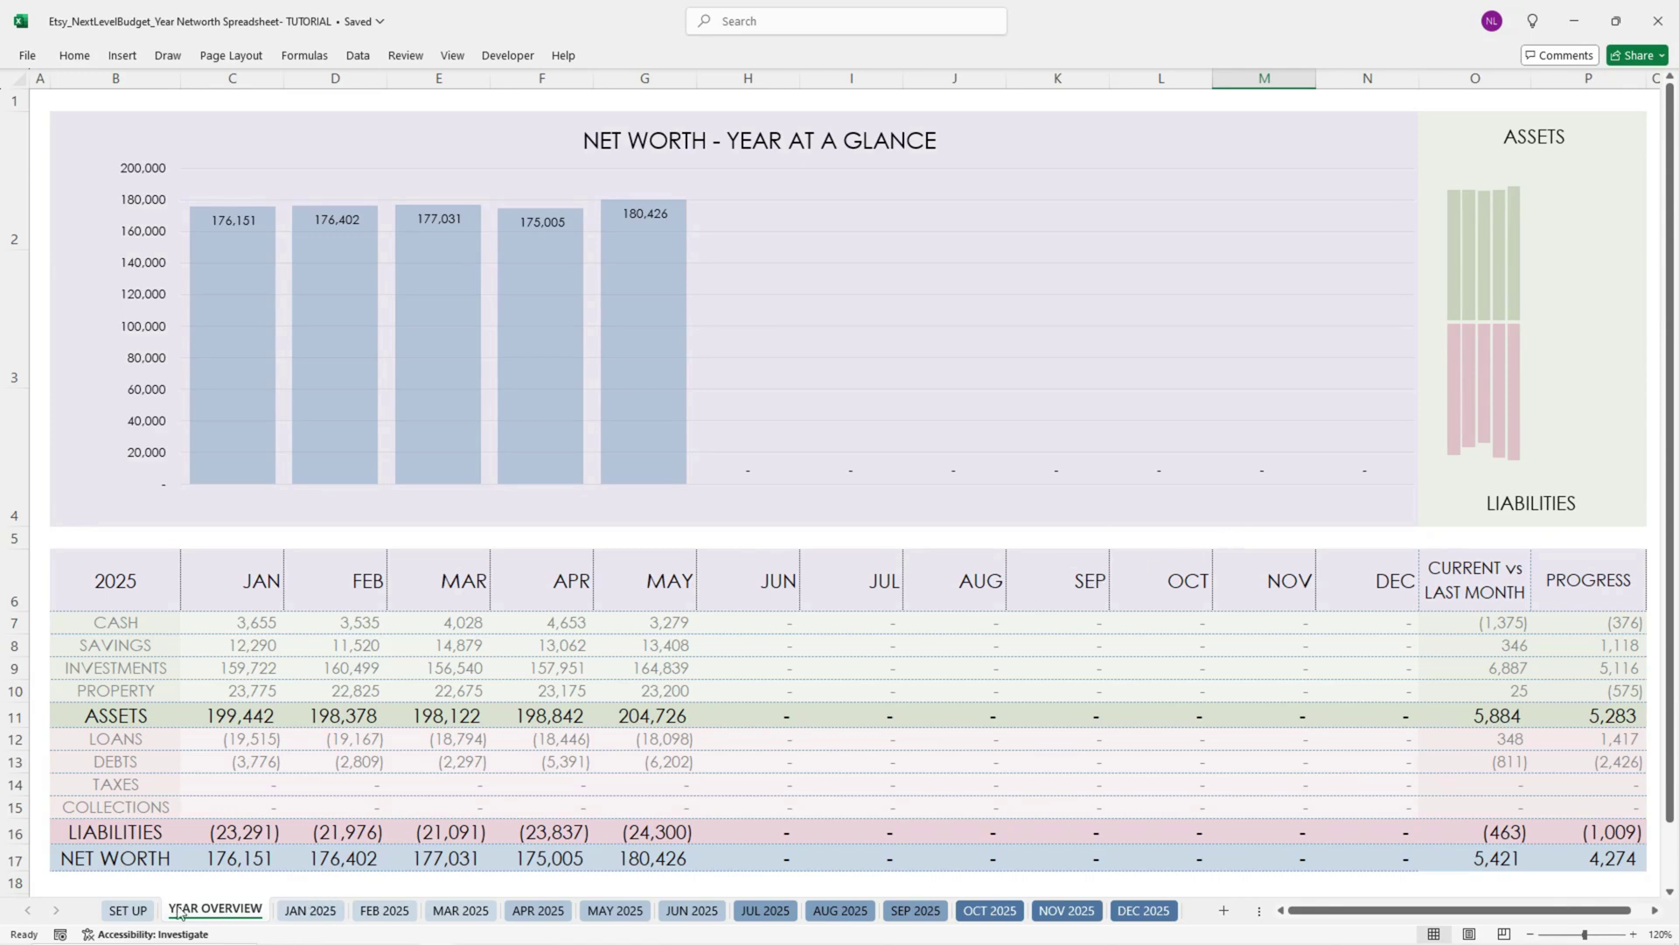
# Step: Review the SET UP, JAN, FEB and MAY 2025 sheets, returning to YEAR OVERVIEW
pyautogui.click(127, 910)
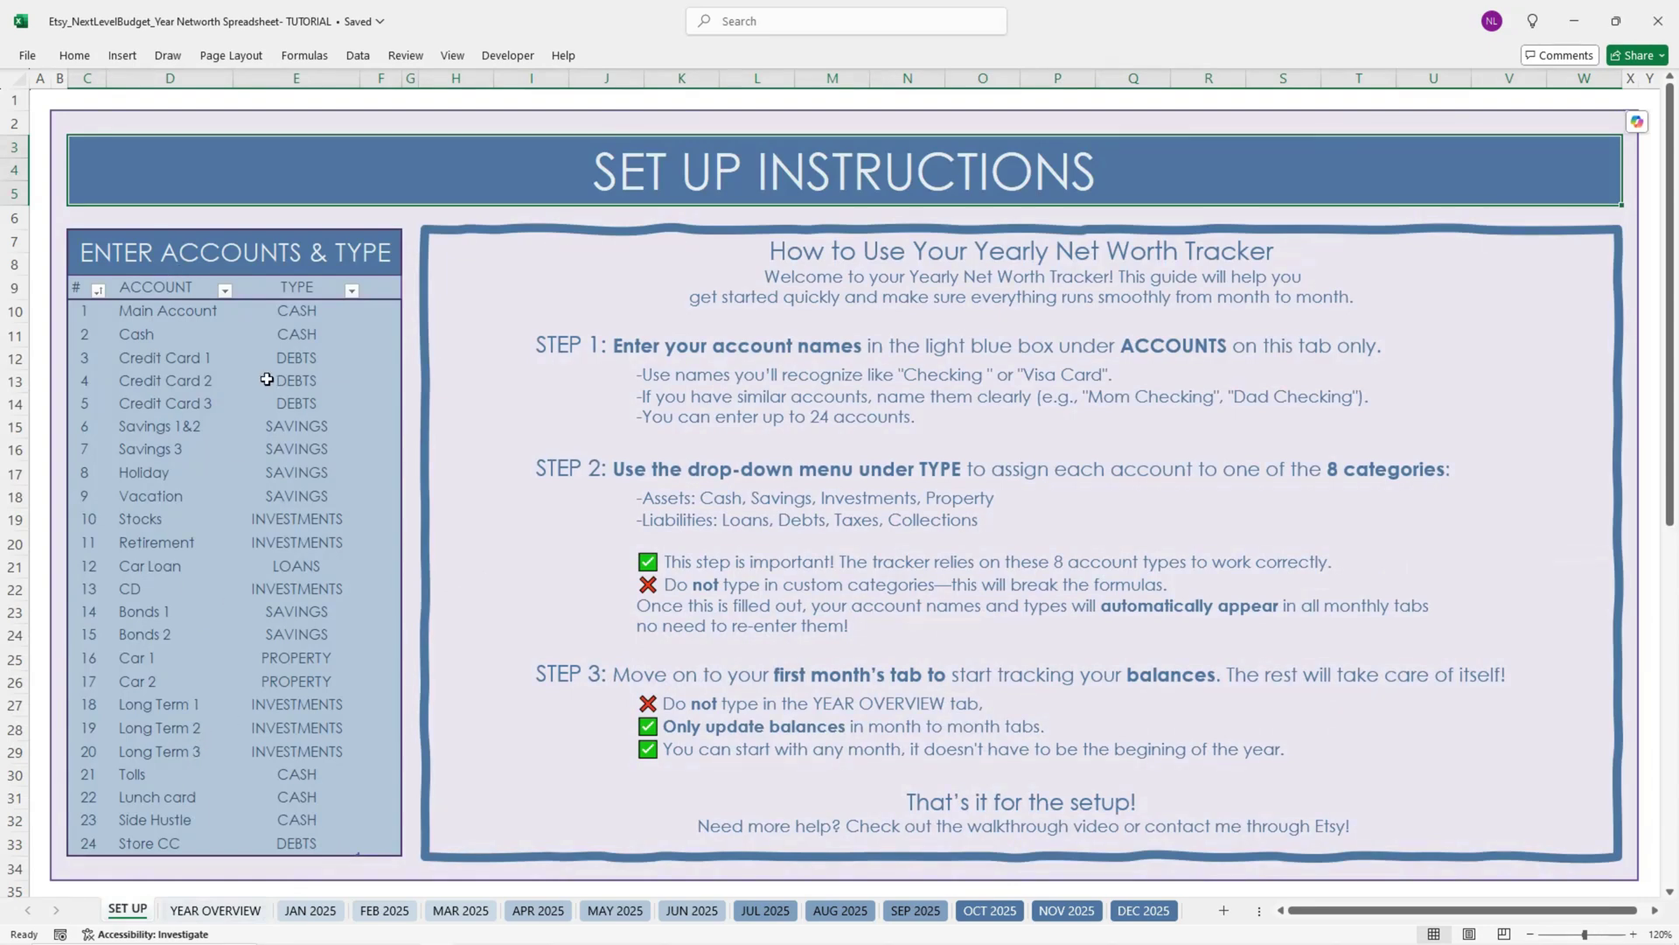
pyautogui.click(330, 914)
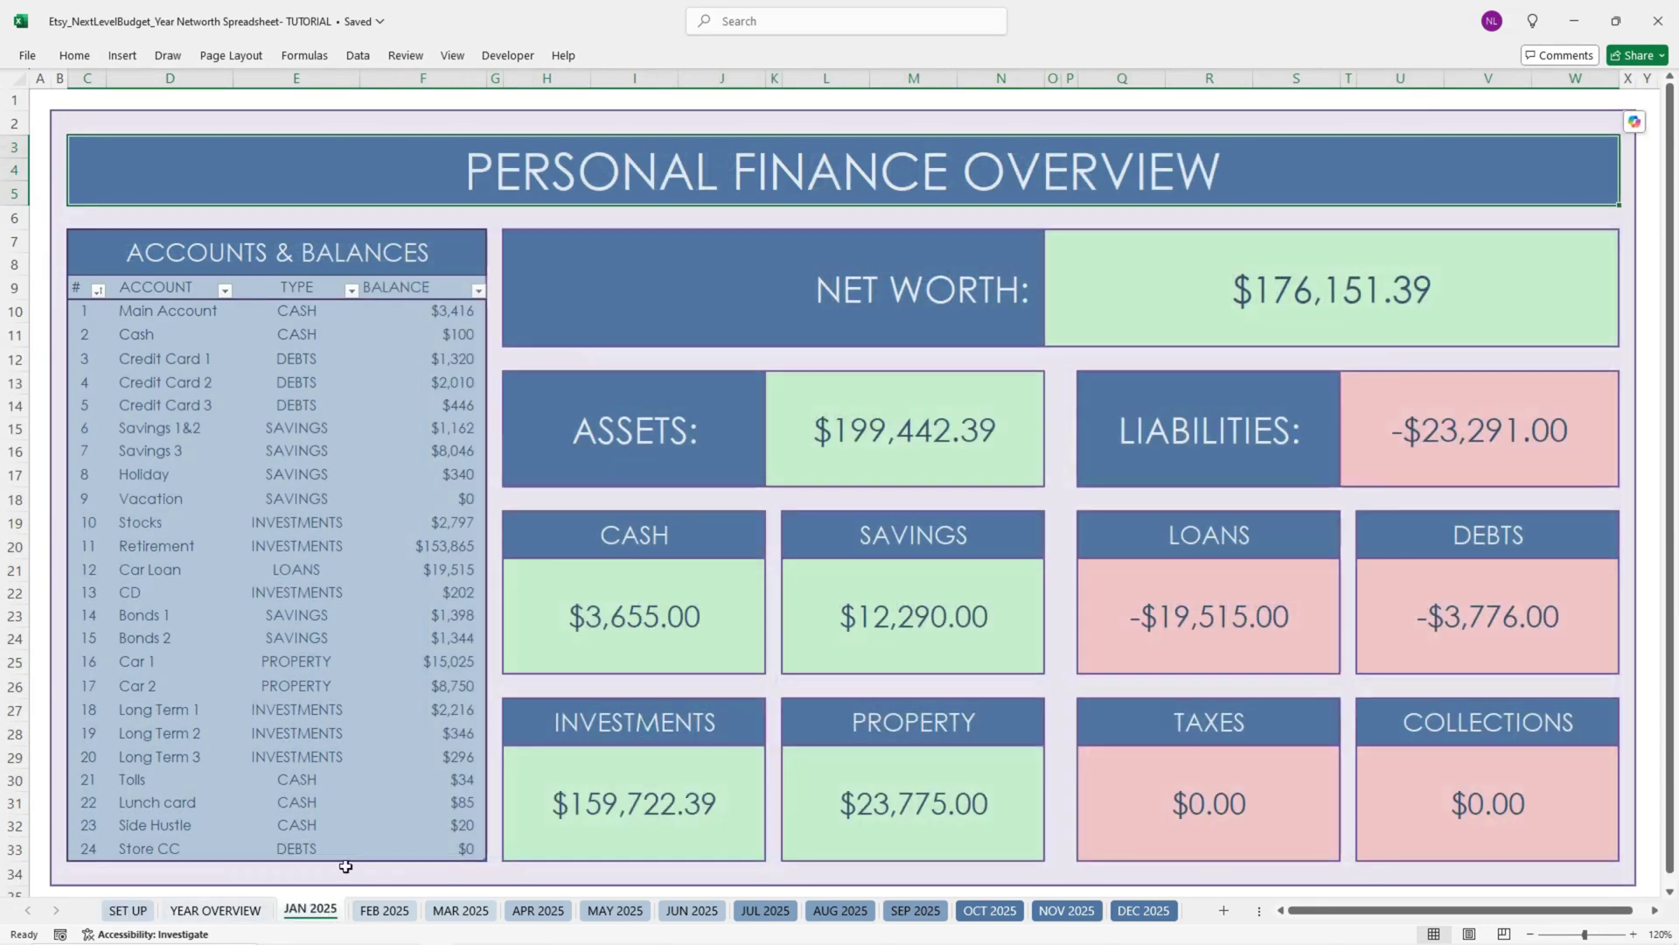
pyautogui.hotkey('ctrl', 'pagedown')
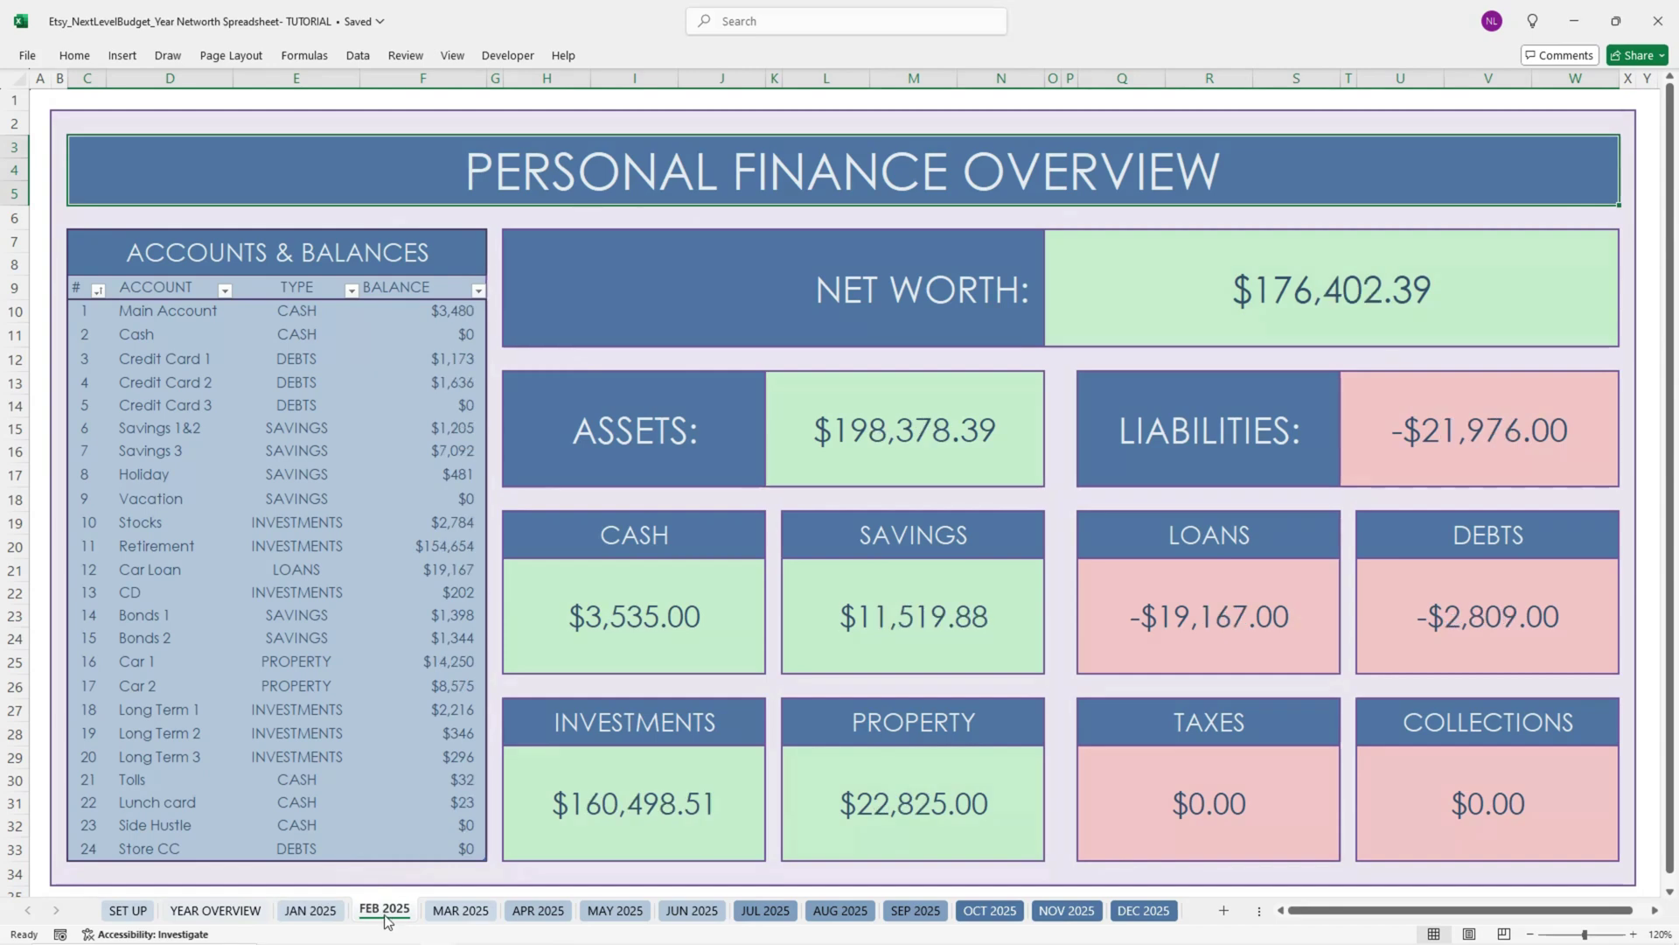
pyautogui.click(623, 911)
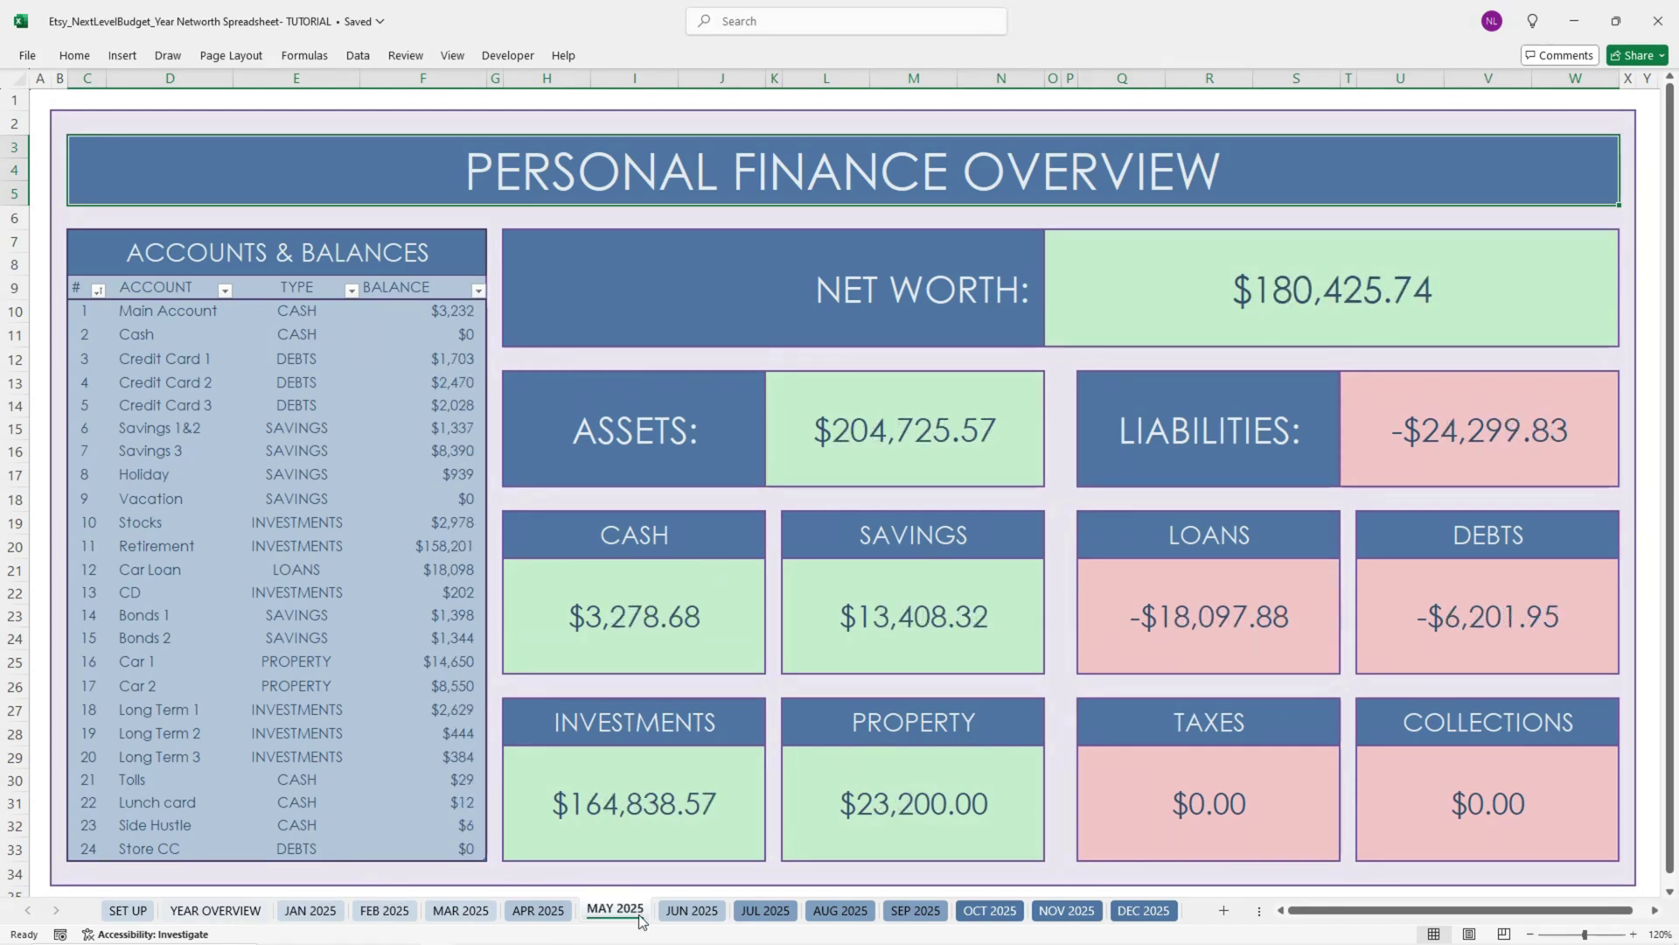
pyautogui.click(215, 909)
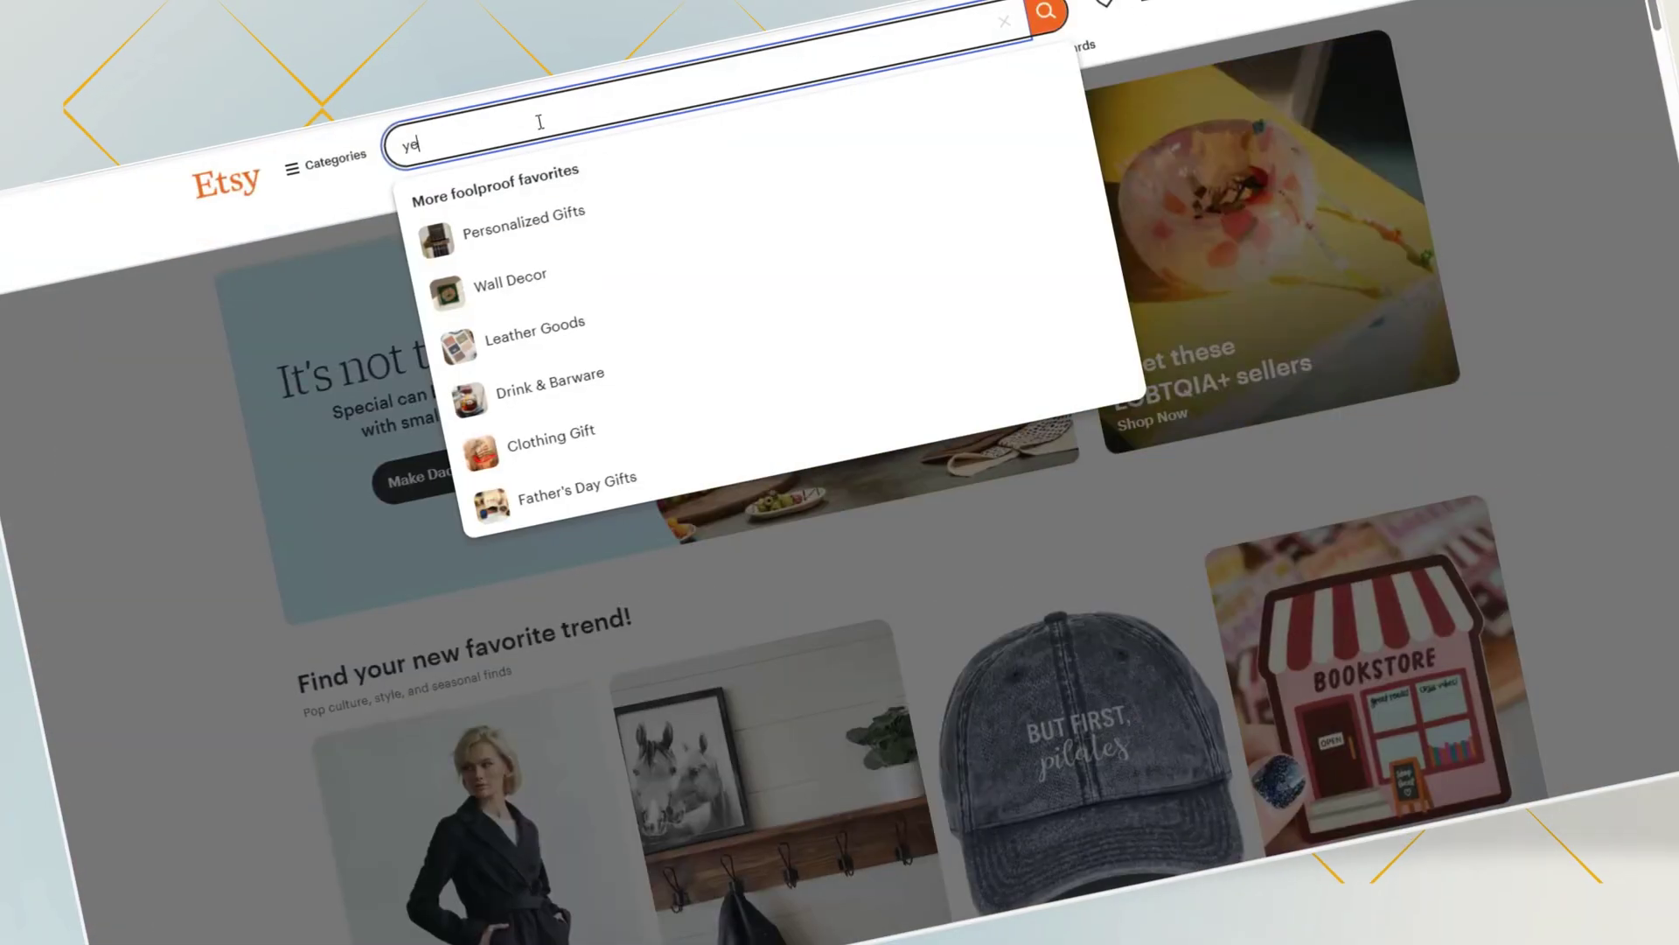
# Step: Switch to Etsy and search for "yearly networth tracker excel"
pyautogui.write('arl')
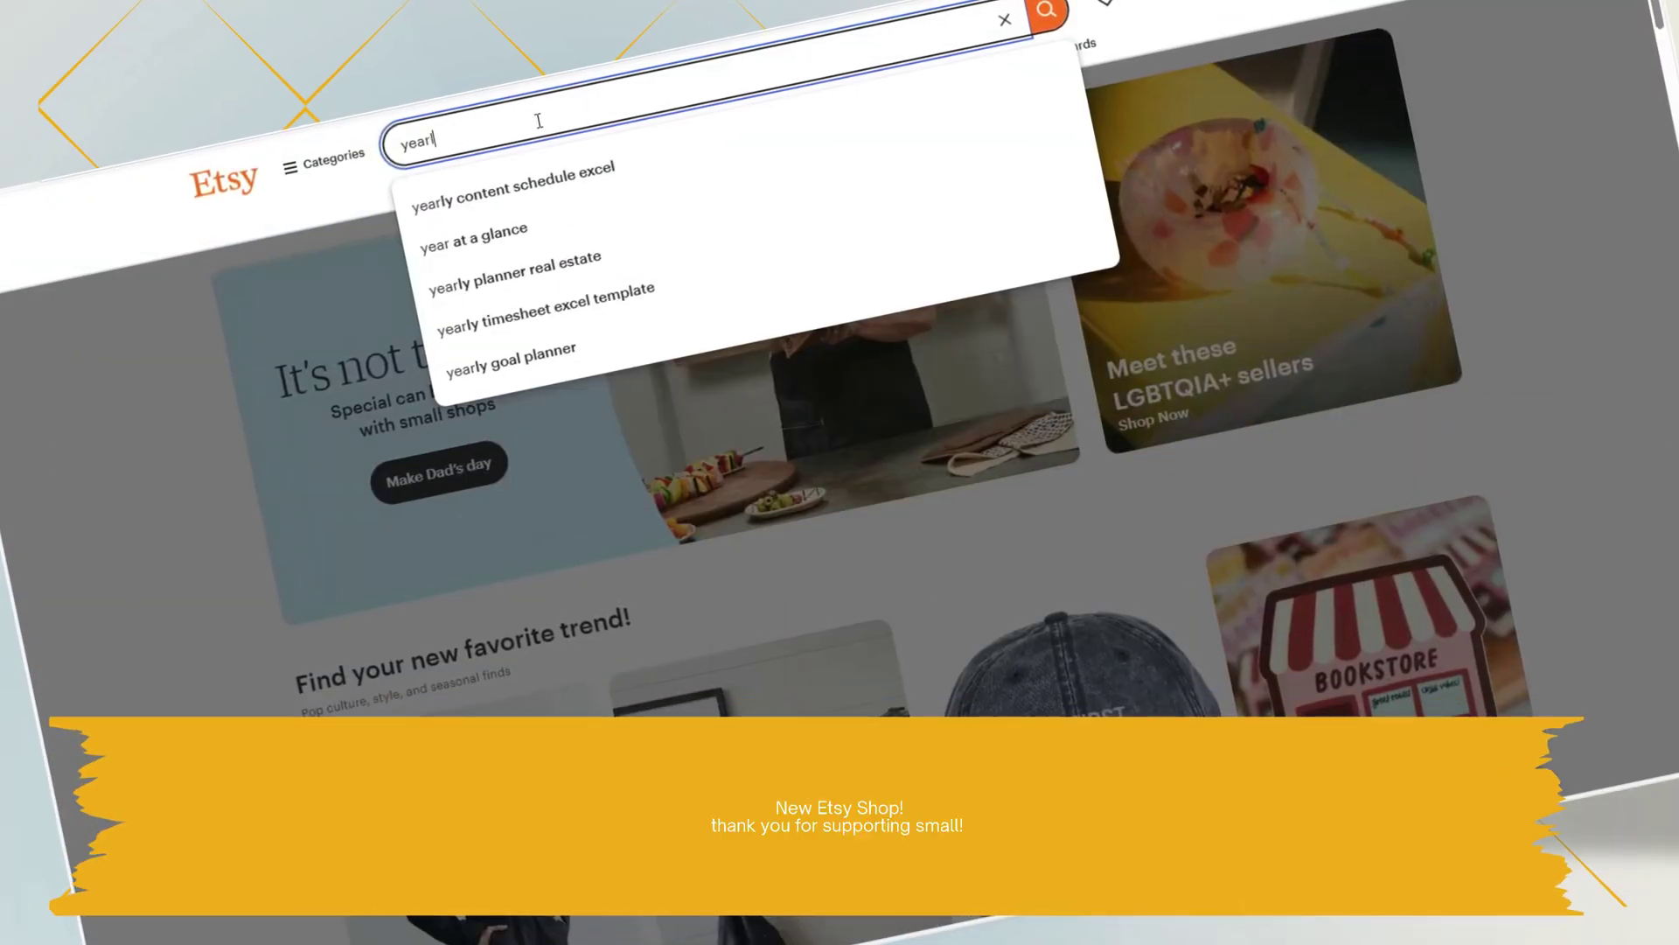
pyautogui.write('y netwo')
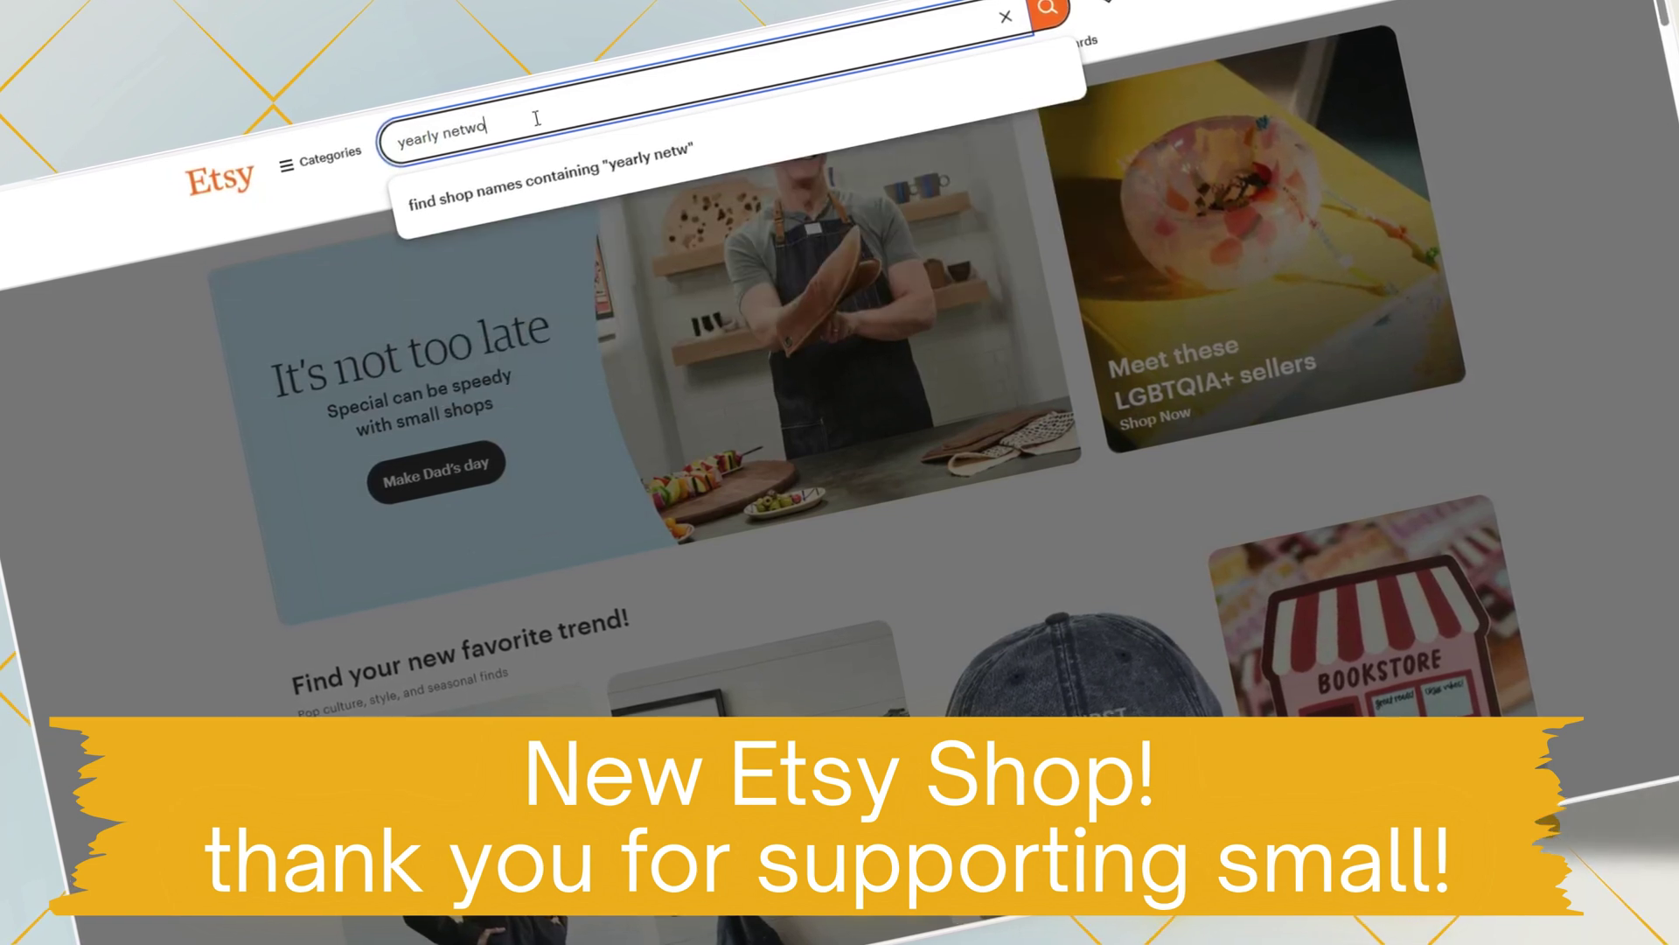
pyautogui.write('rth track')
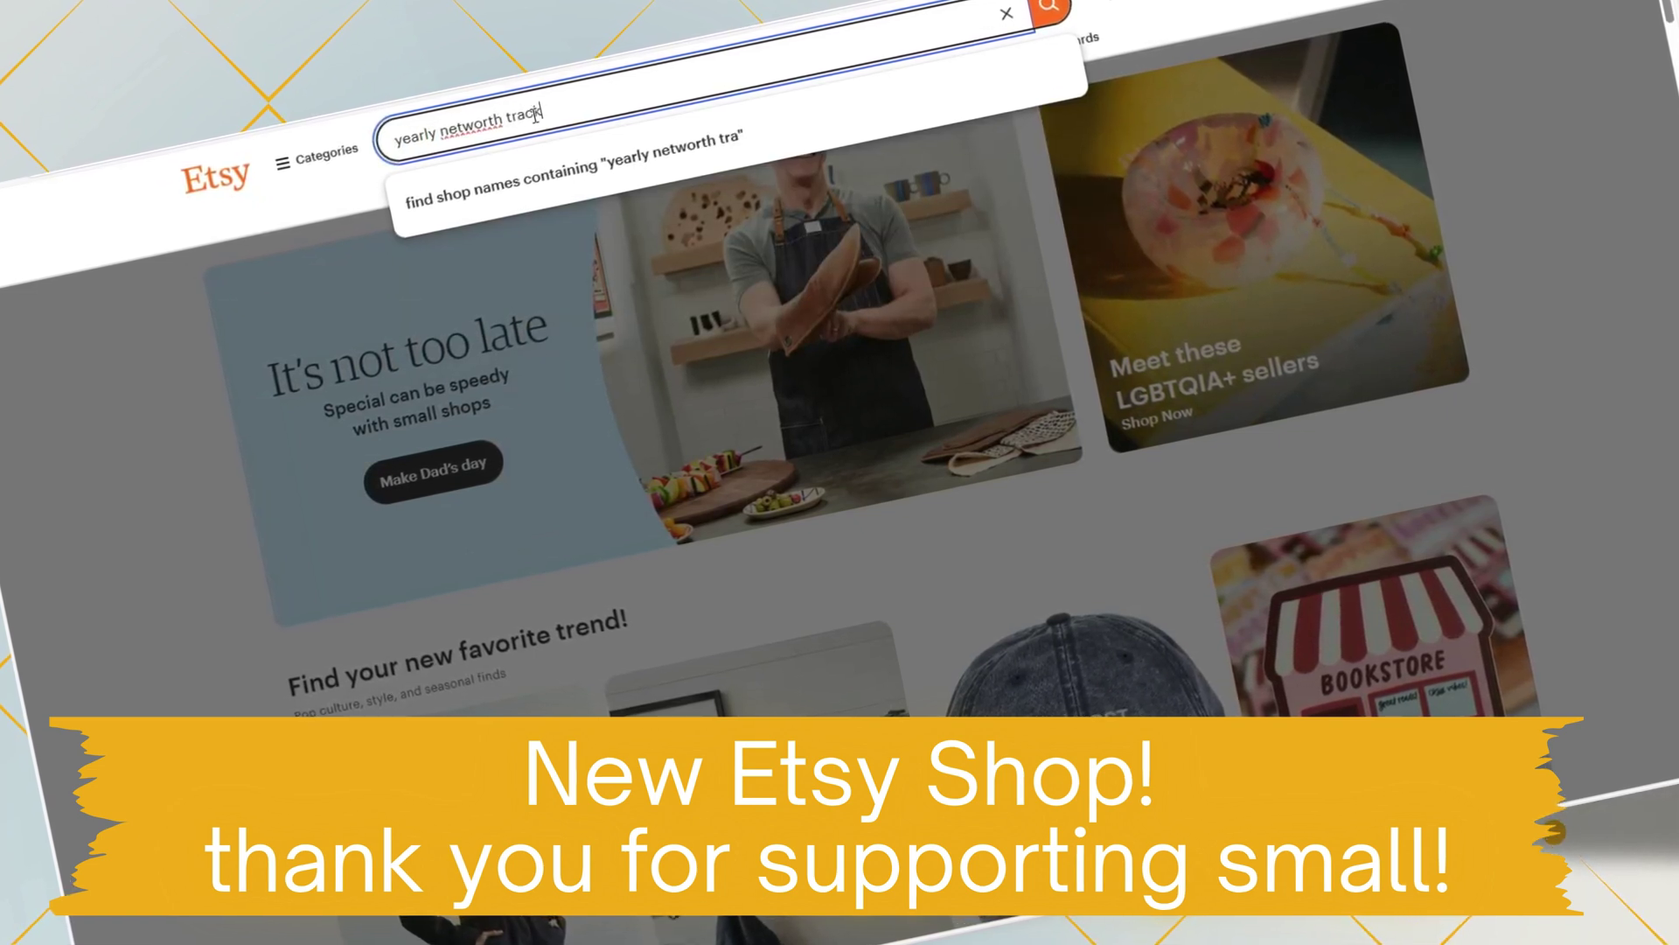
pyautogui.write('er exc')
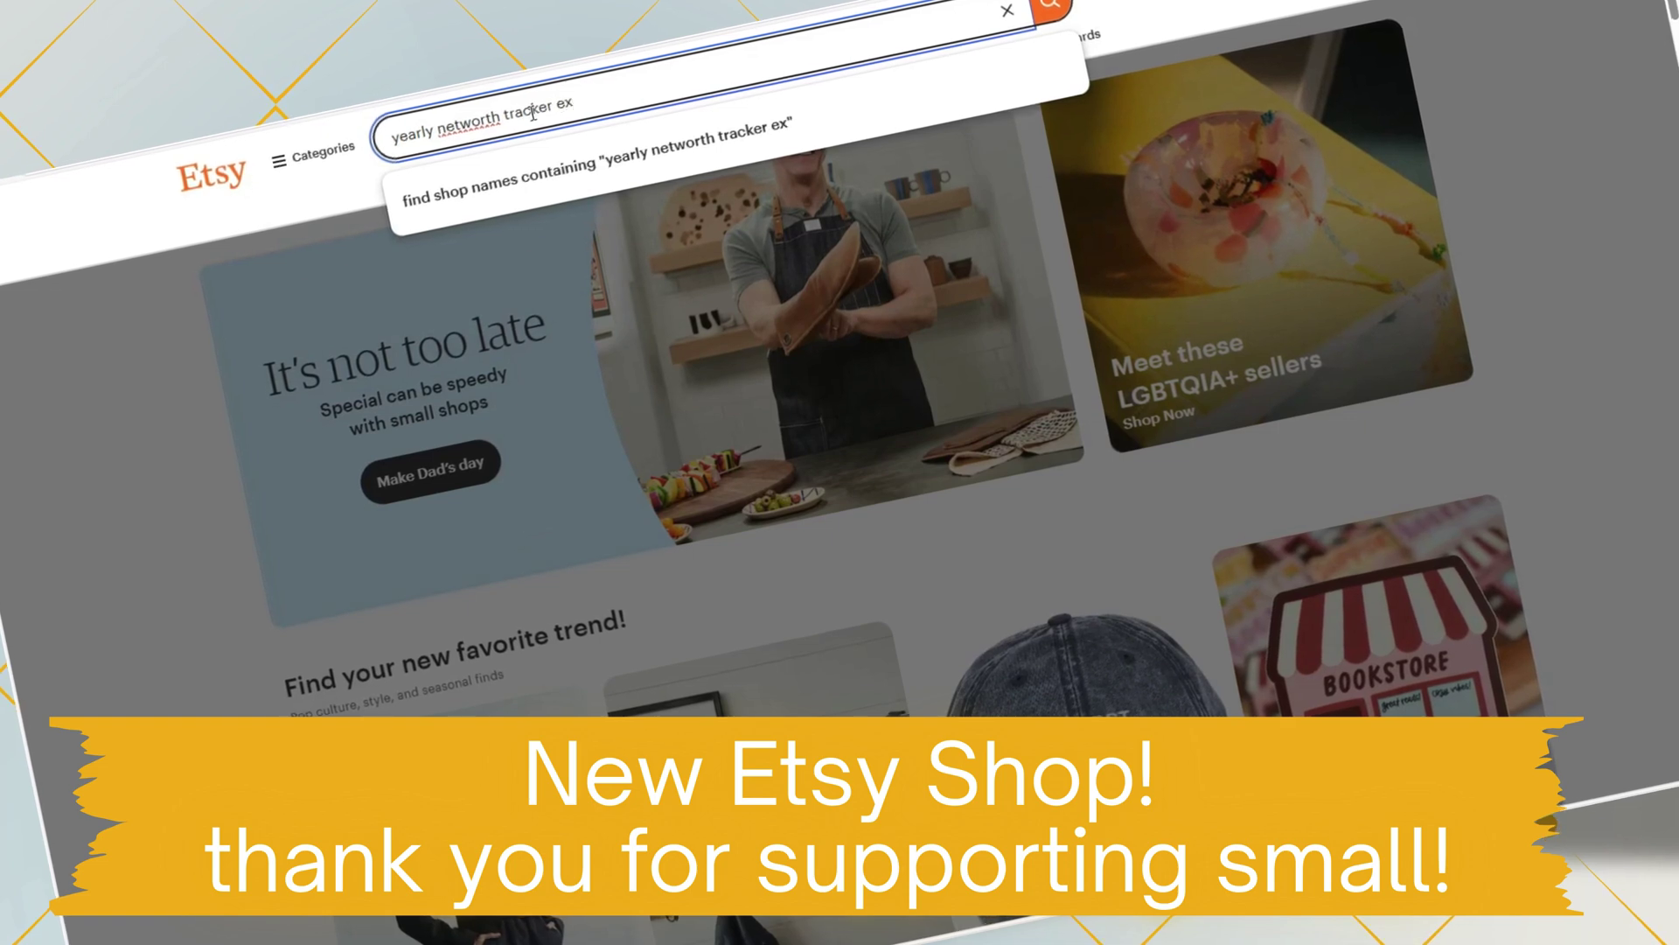
pyautogui.write('el')
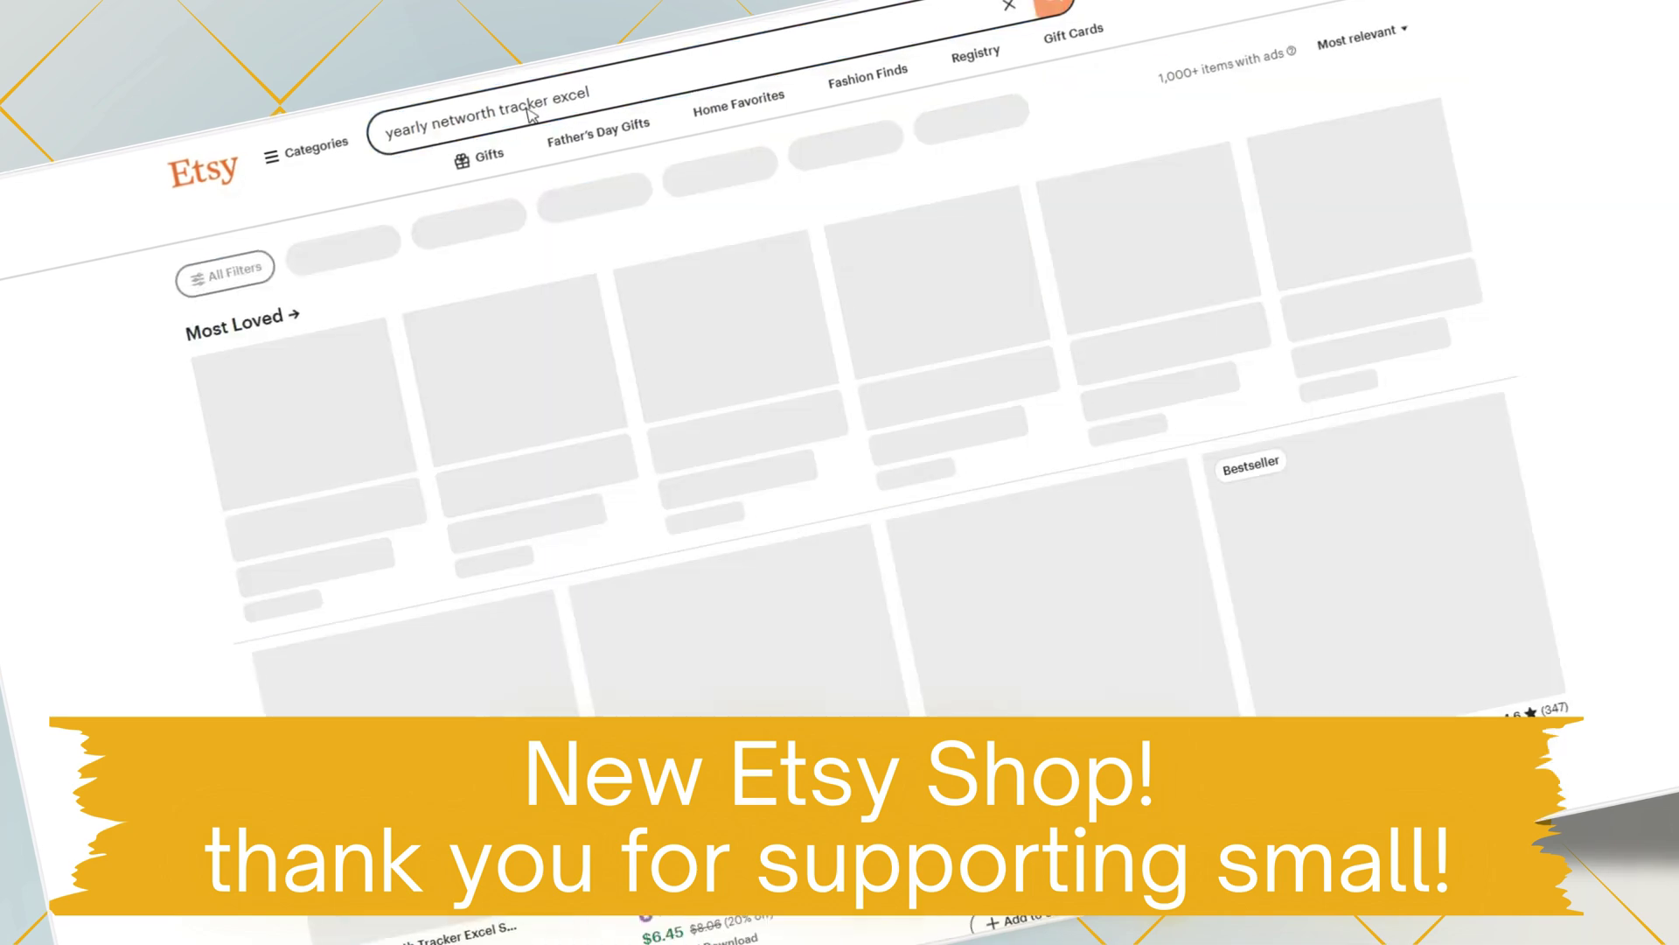
# Step: Open NextLevelBudget's Yearly Net Worth Tracker Excel Spreadsheet listing and browse its details and product images
pyautogui.scroll(-5, 440, 554)
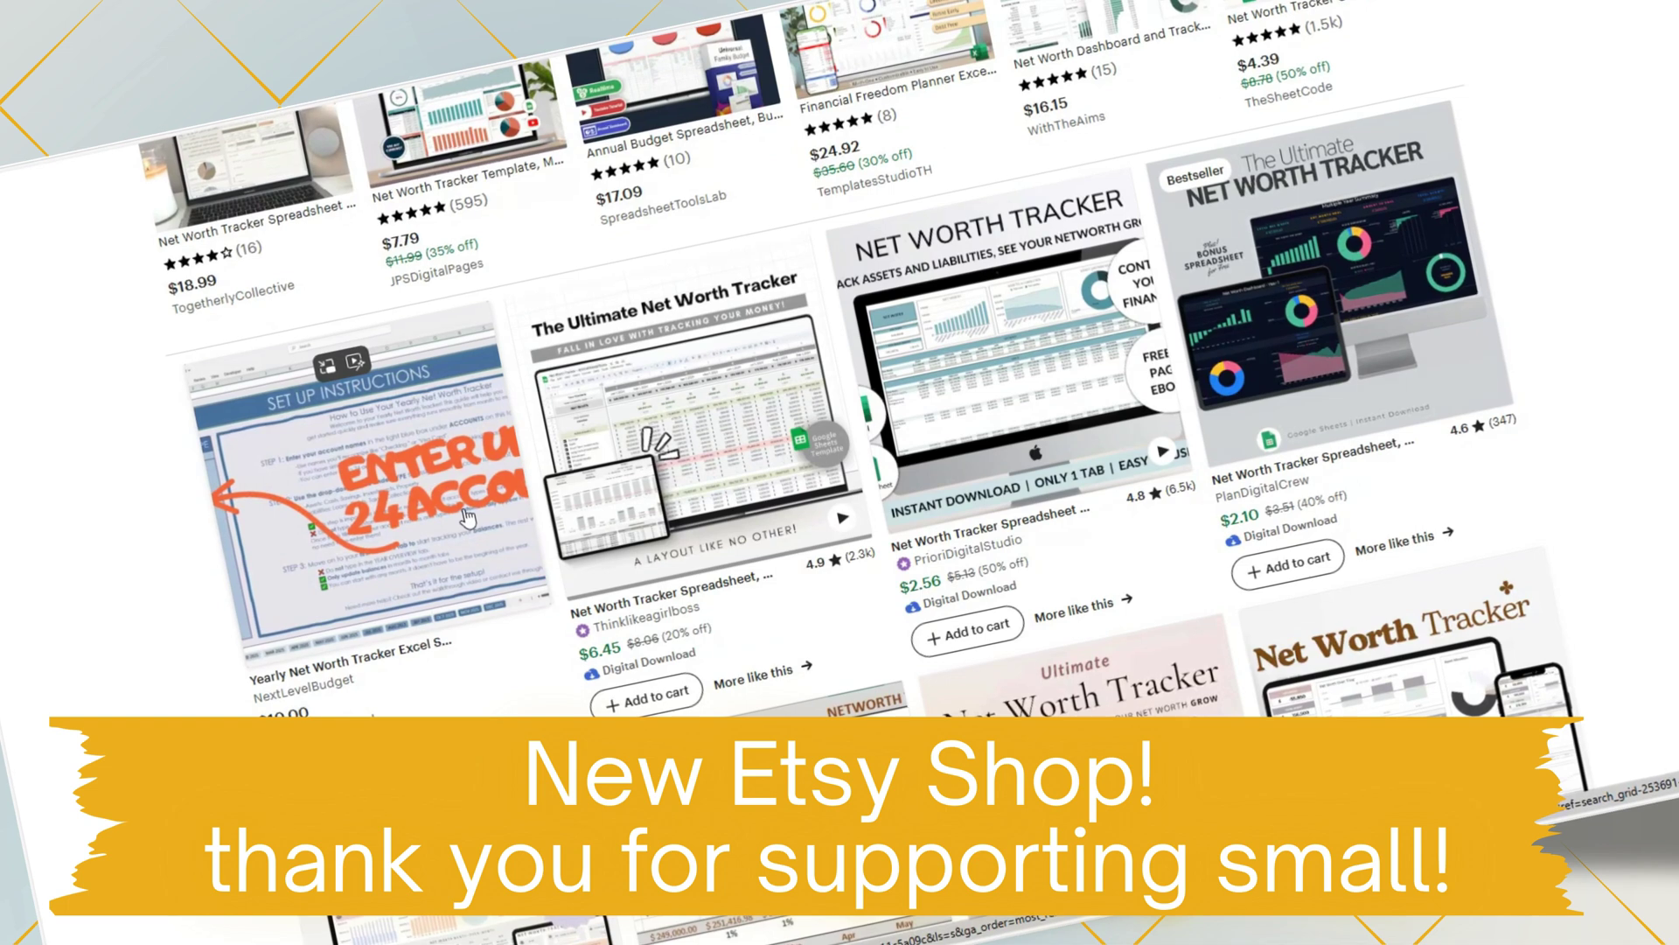
pyautogui.click(468, 516)
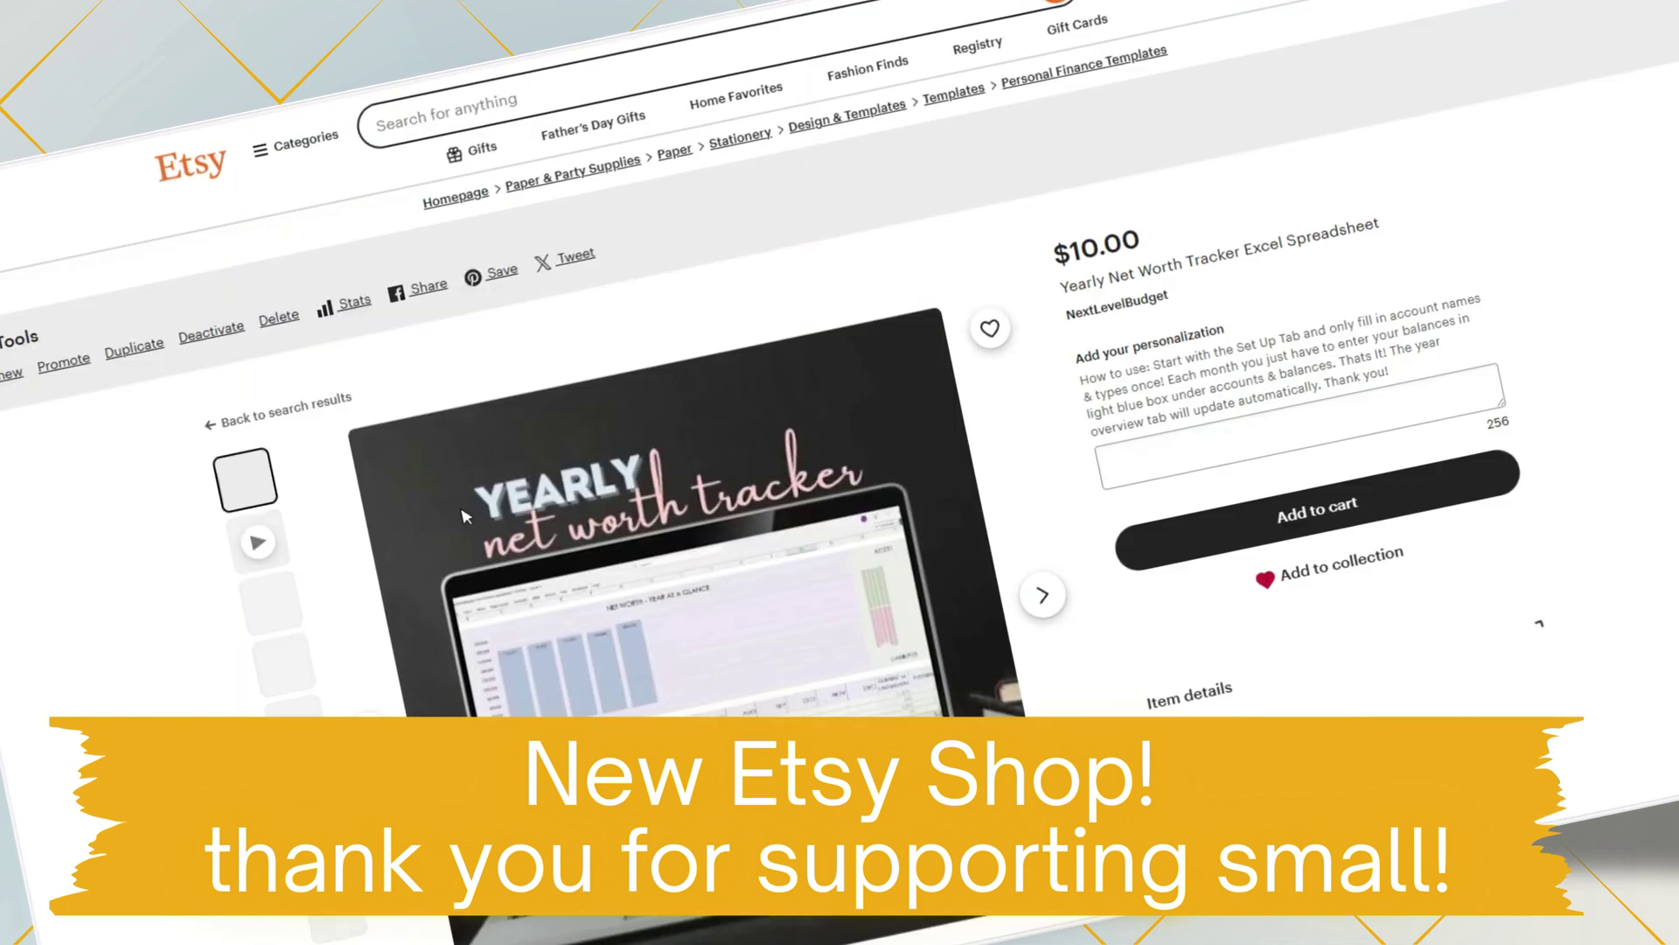
pyautogui.scroll(-5, 1644, 429)
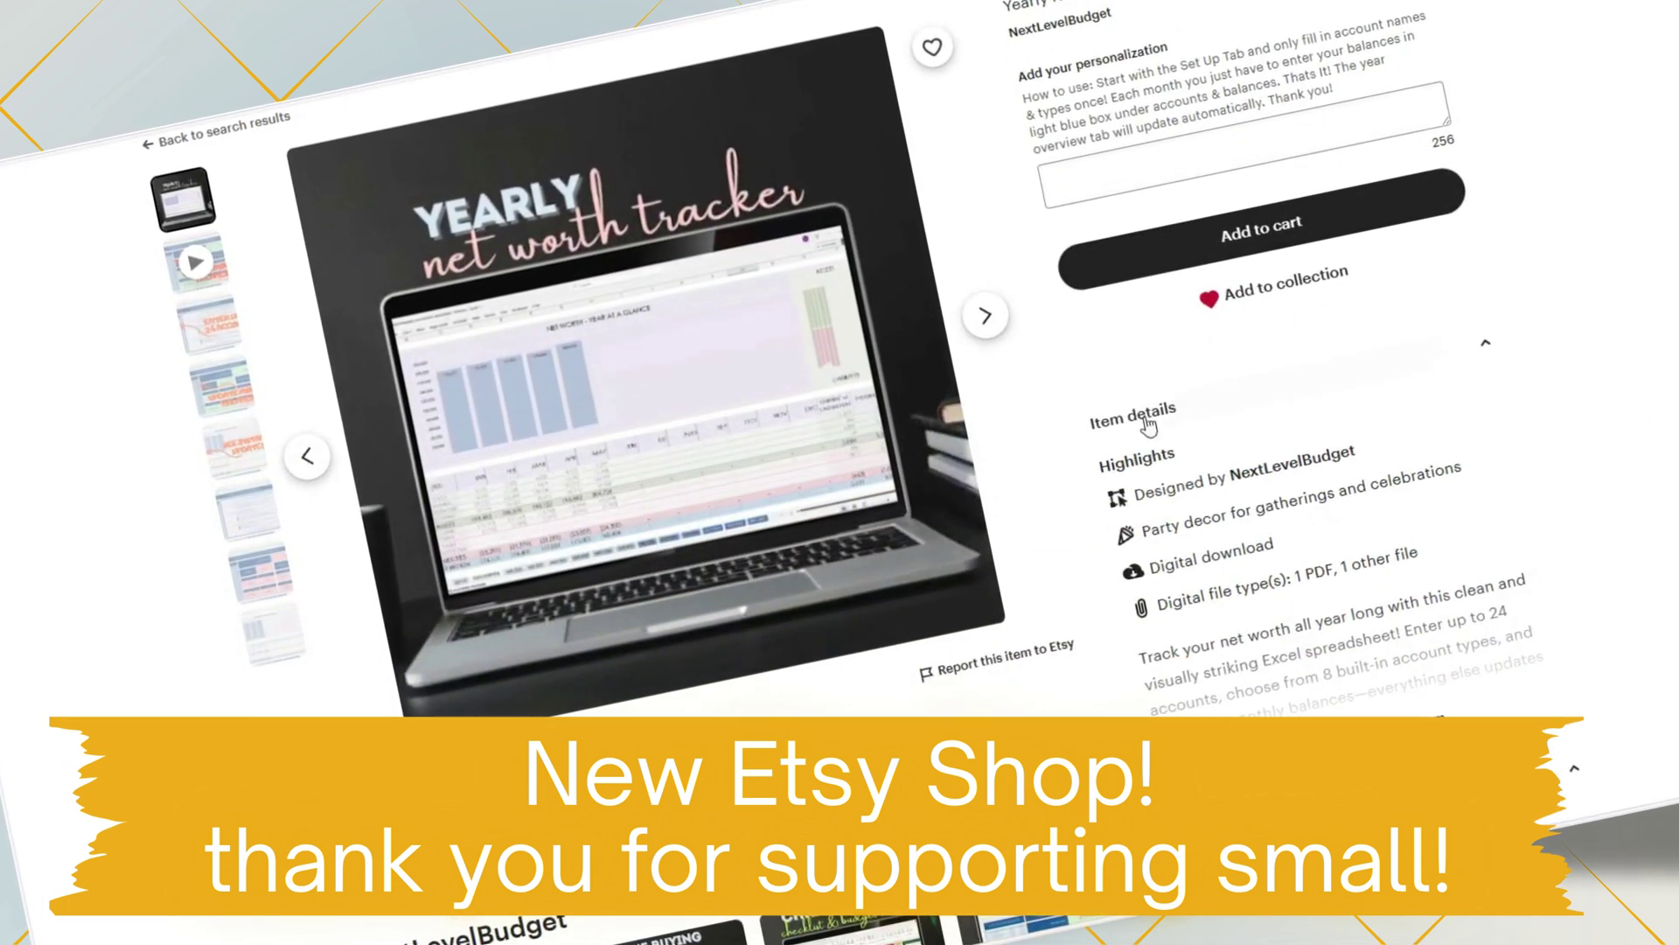
pyautogui.click(988, 316)
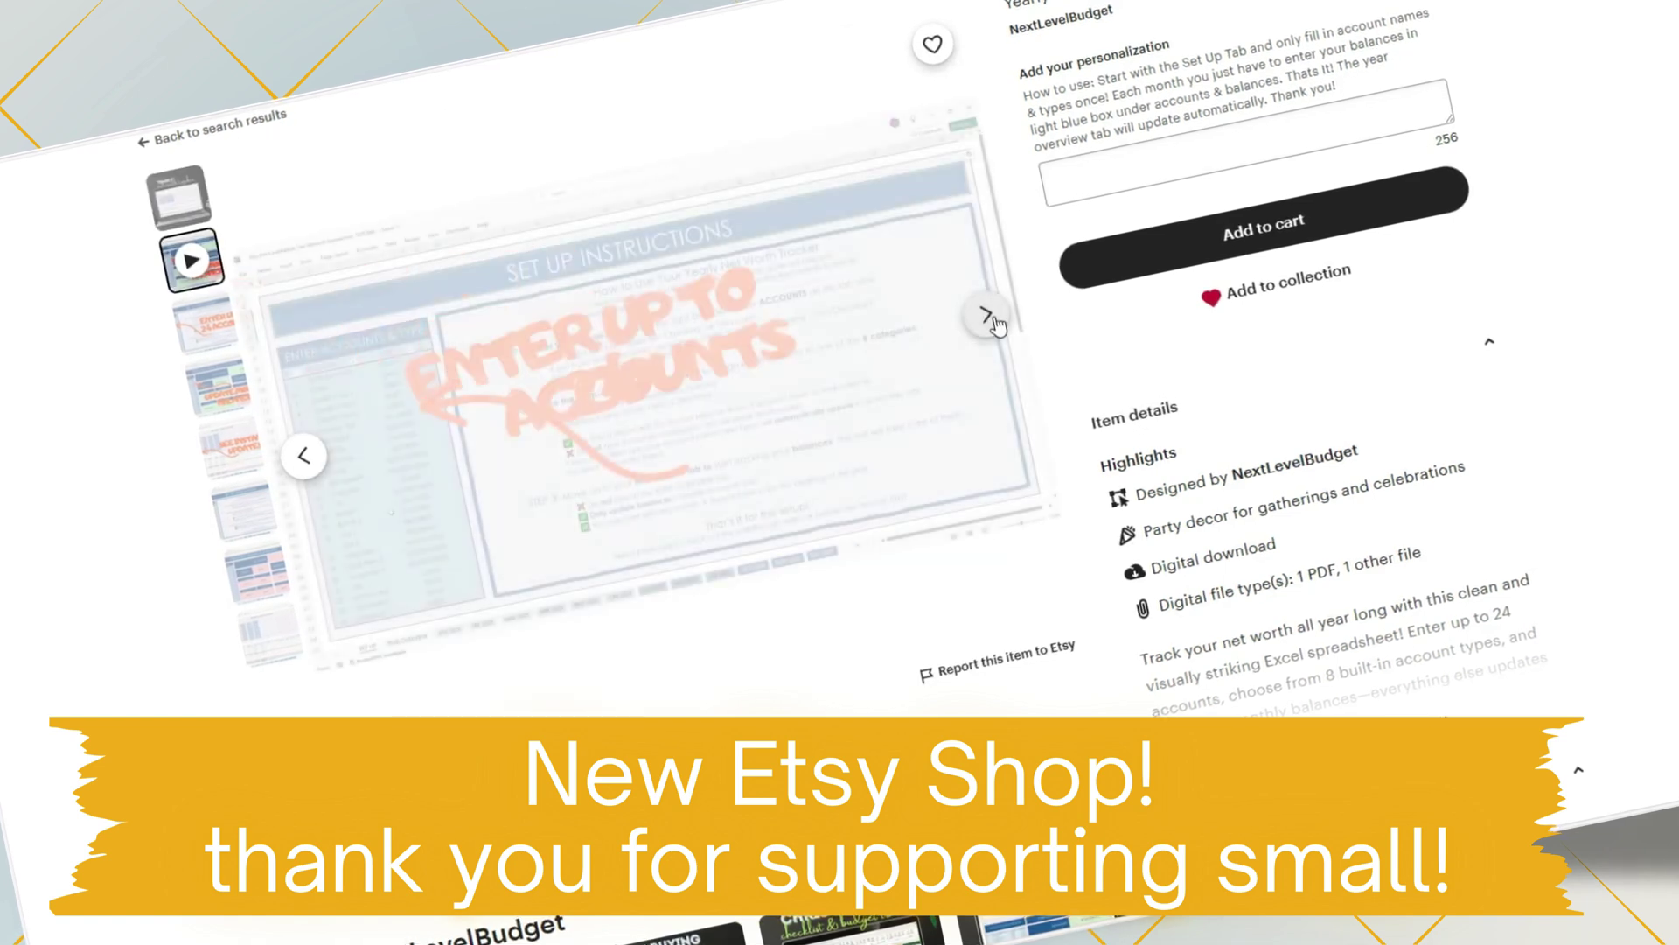
pyautogui.click(988, 316)
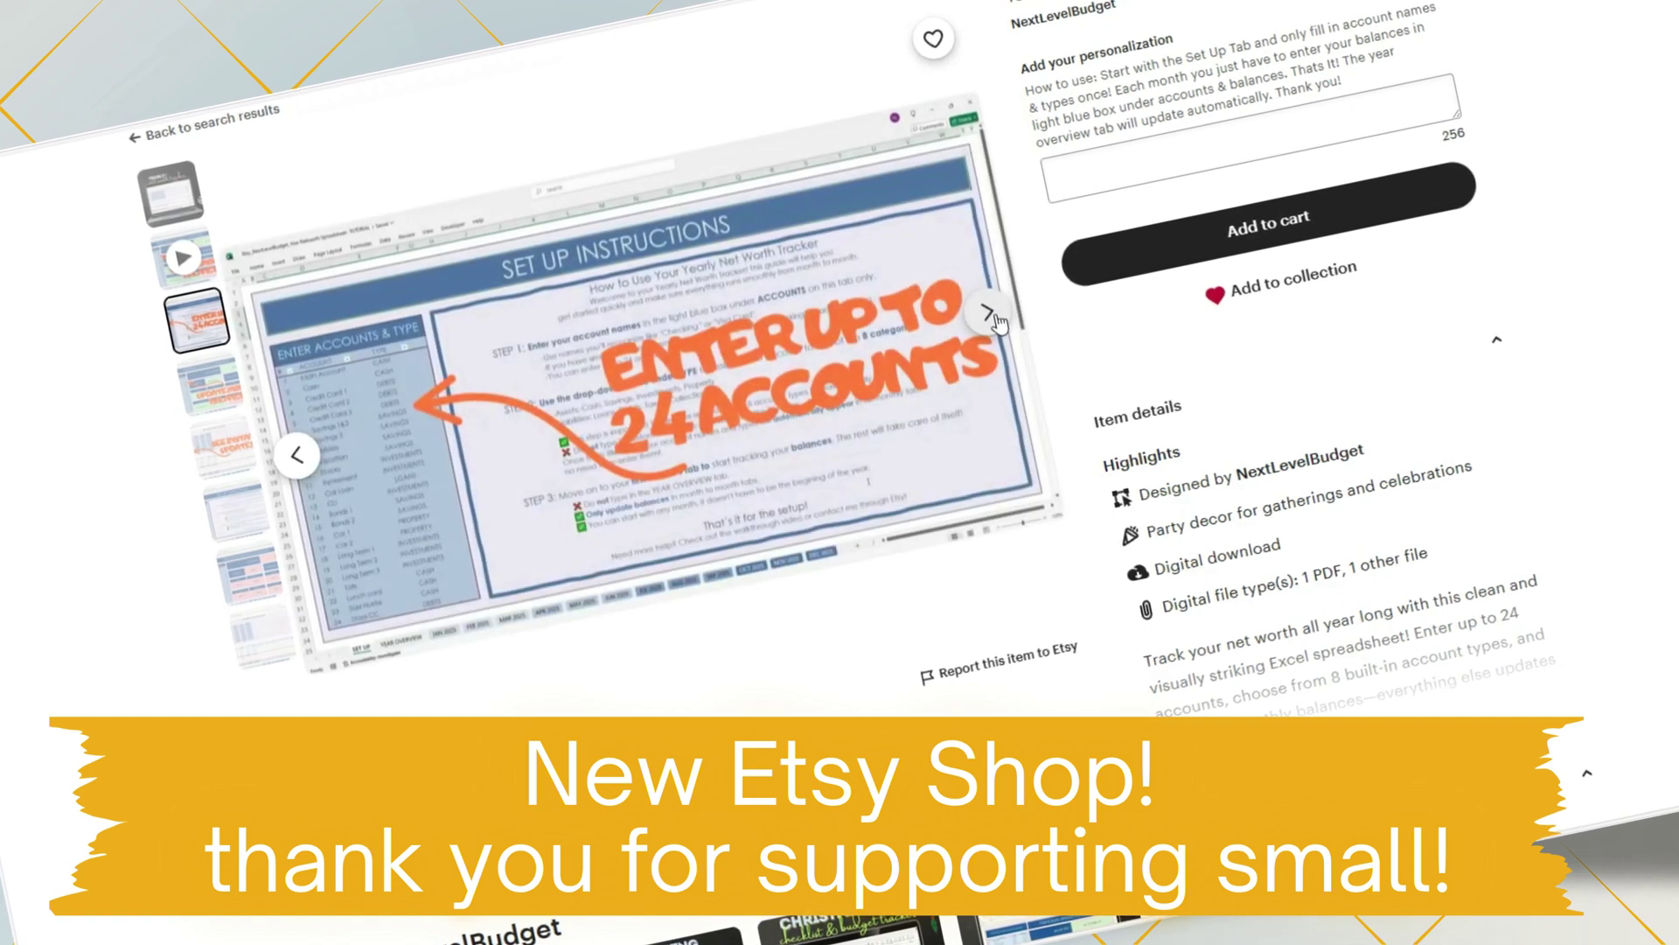